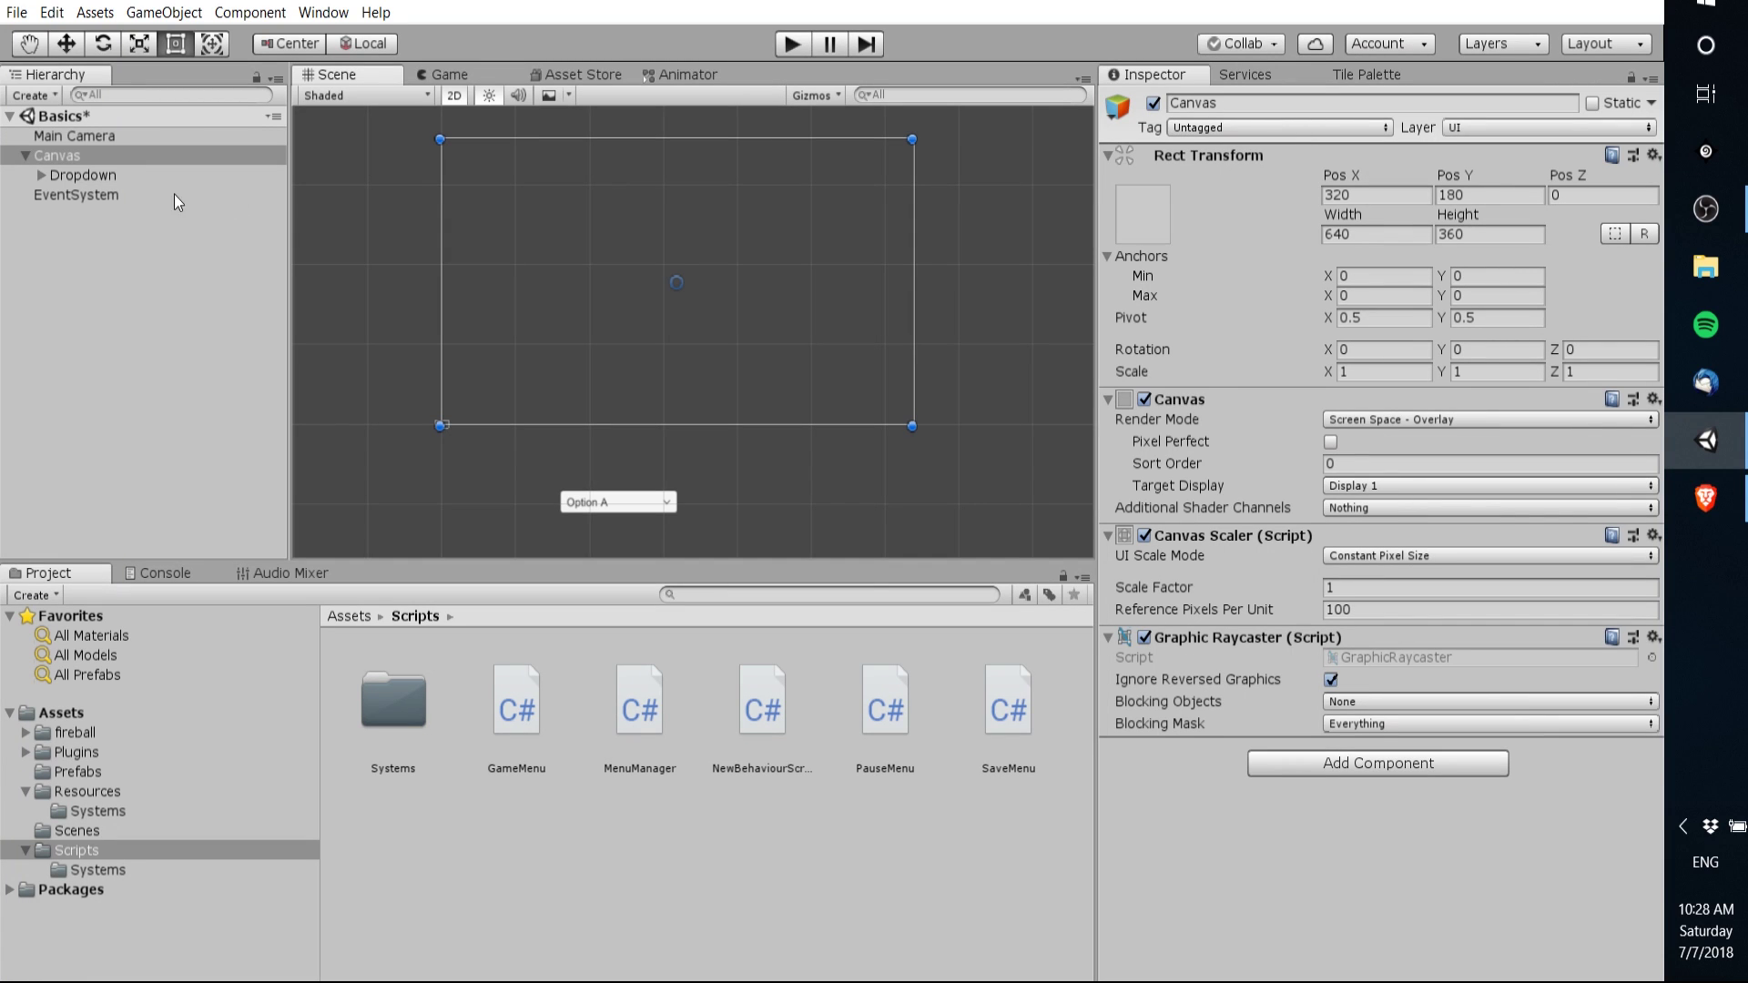
- Compare the Dropdown and Canvas settings, ending with the Dropdown selected for repositioning
{"action": "left_click", "coordinate": [152, 177]}
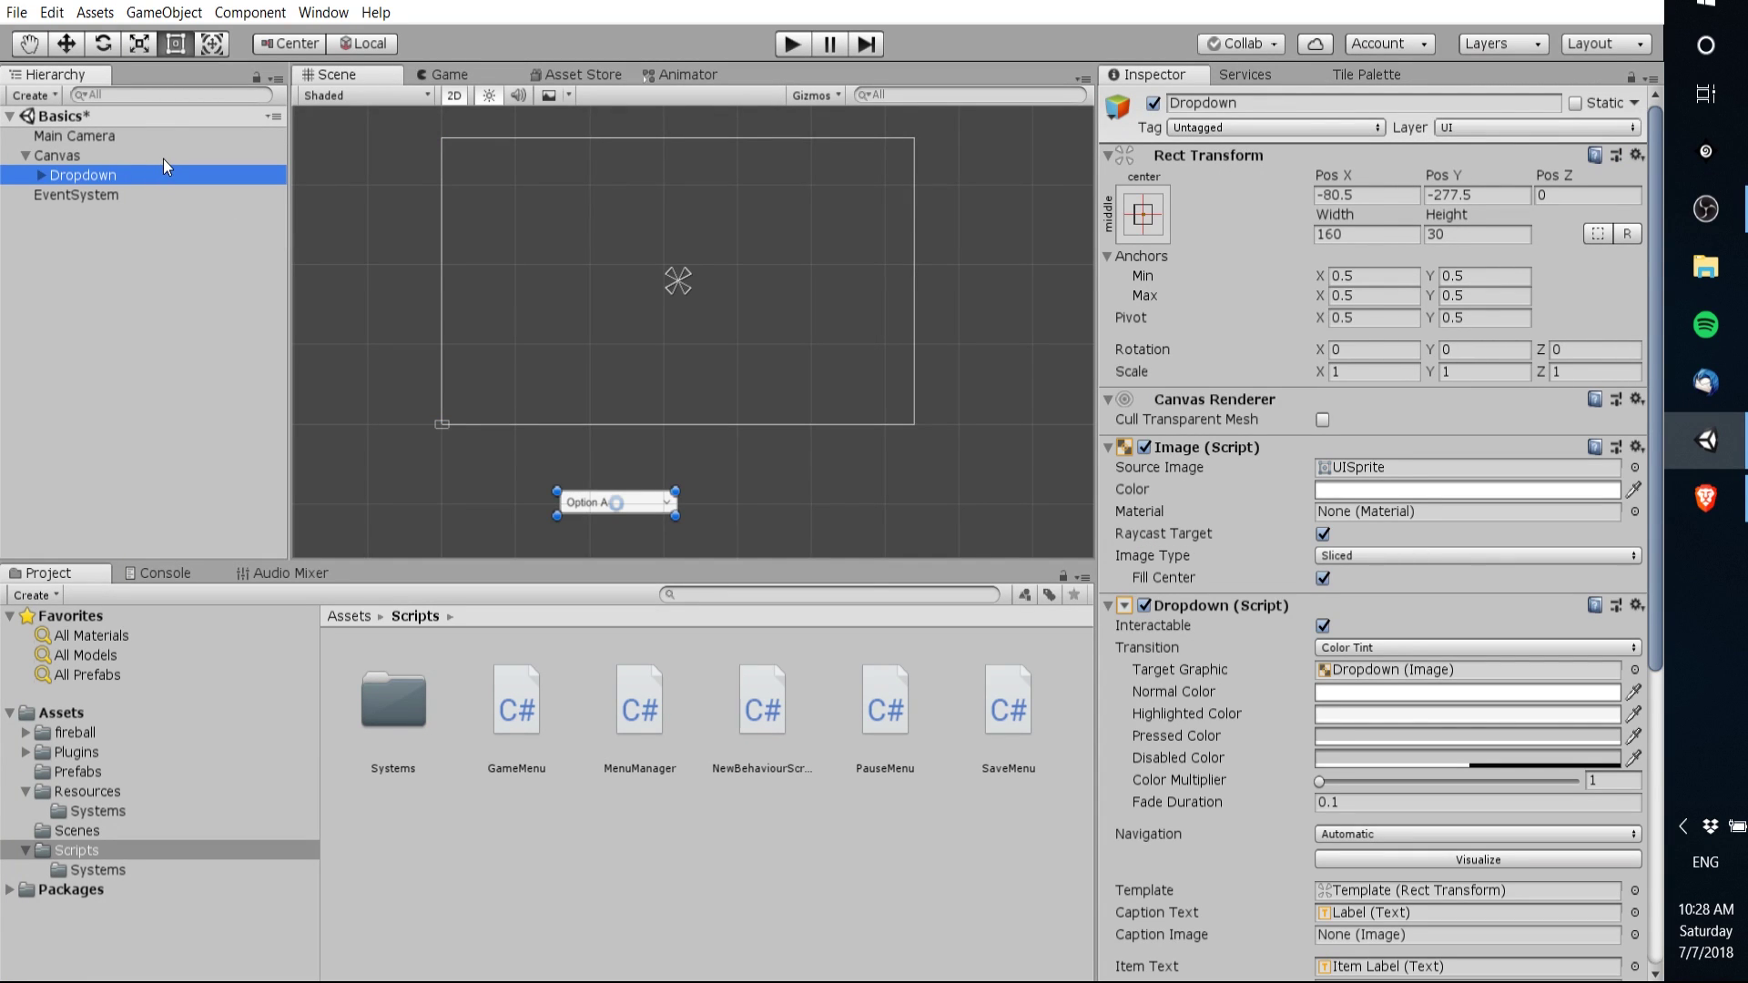
{"action": "left_click", "coordinate": [163, 159]}
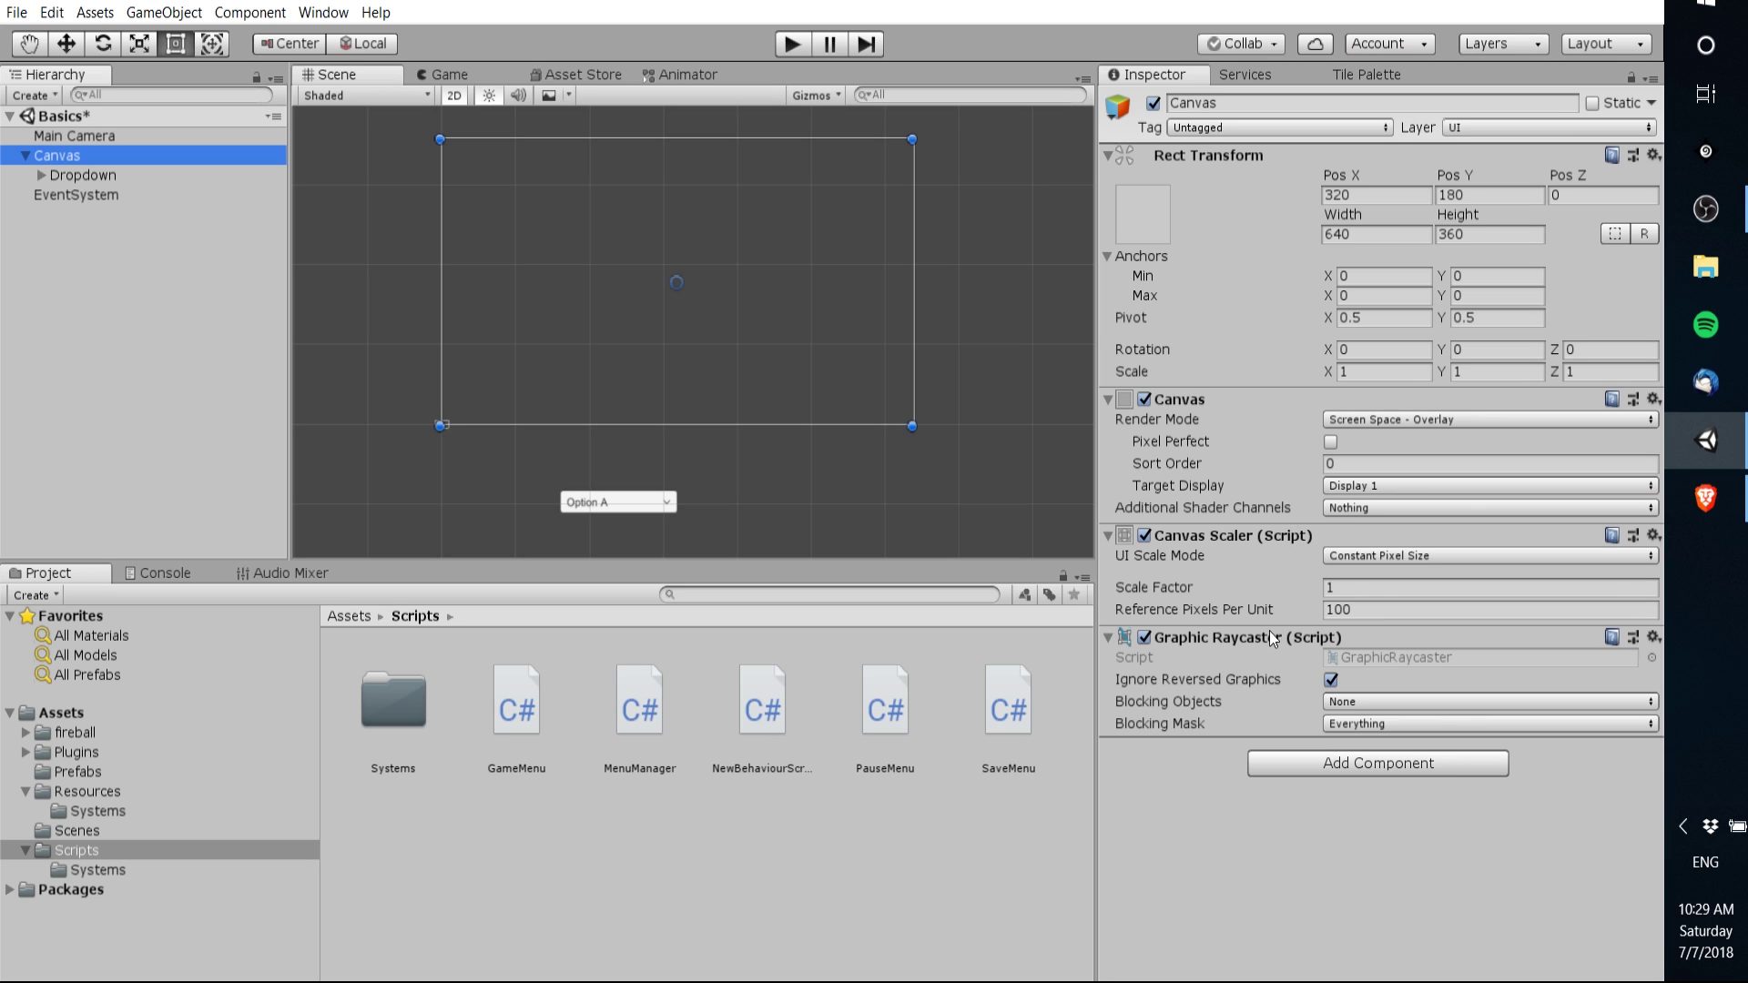
{"action": "left_click", "coordinate": [97, 174]}
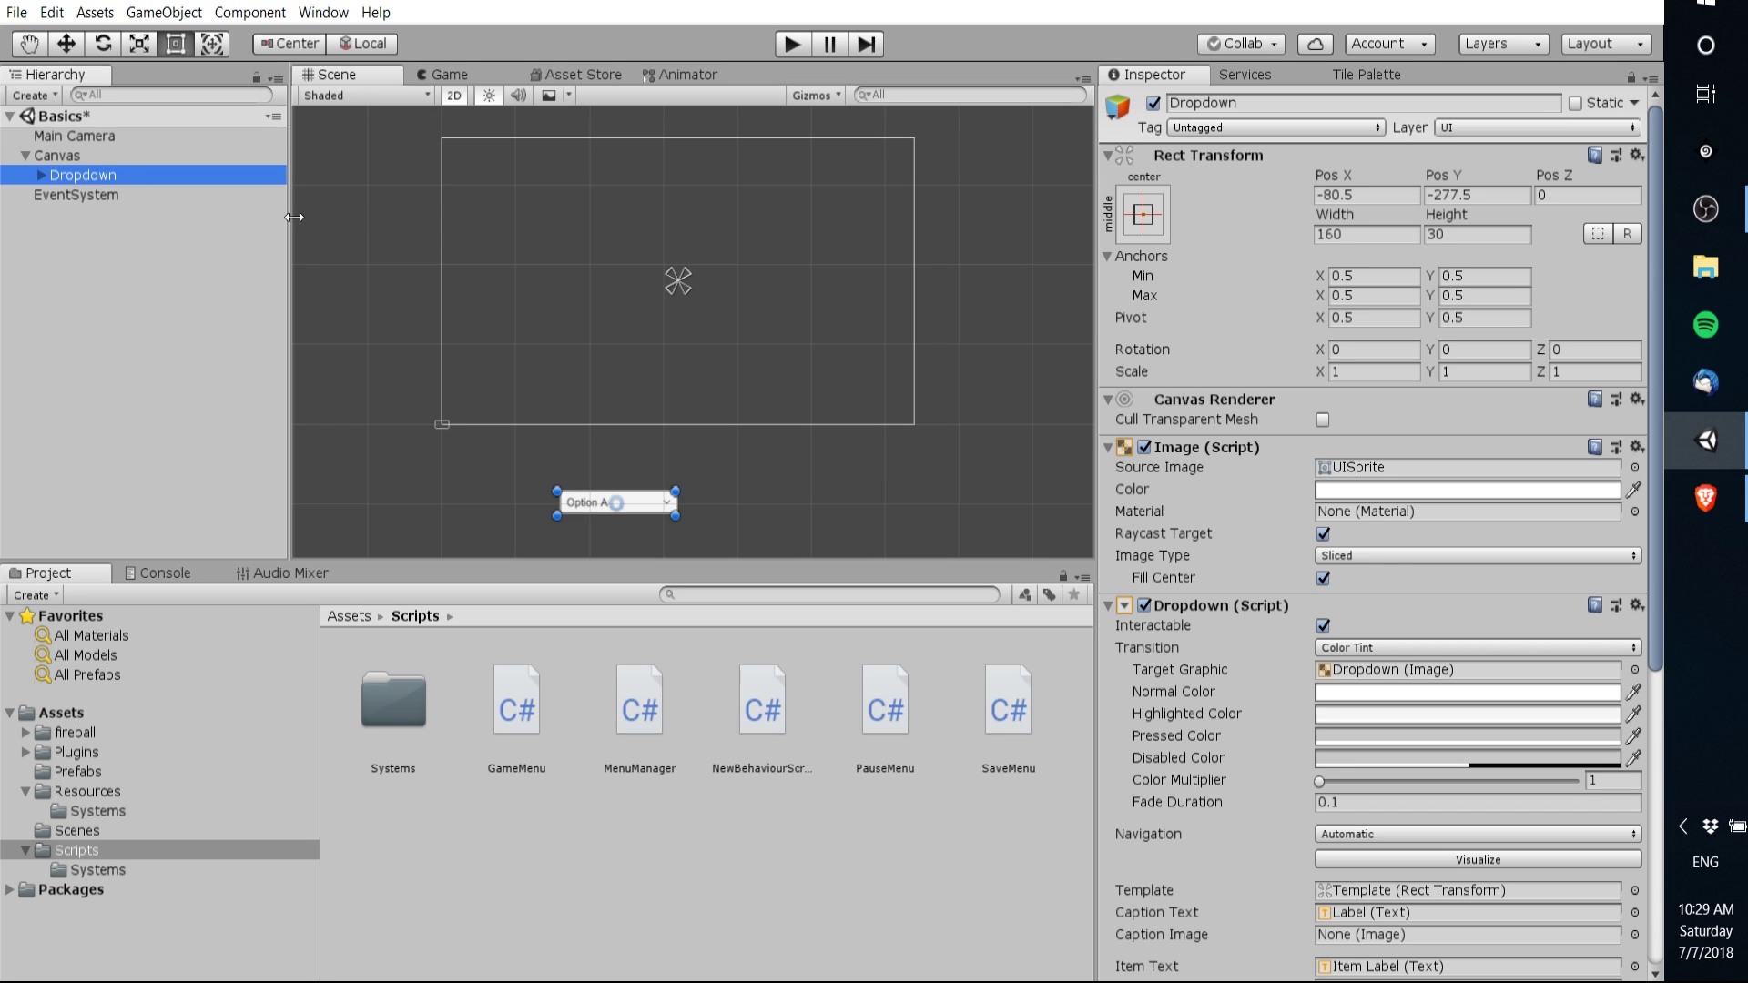
{"action": "left_click", "coordinate": [107, 159]}
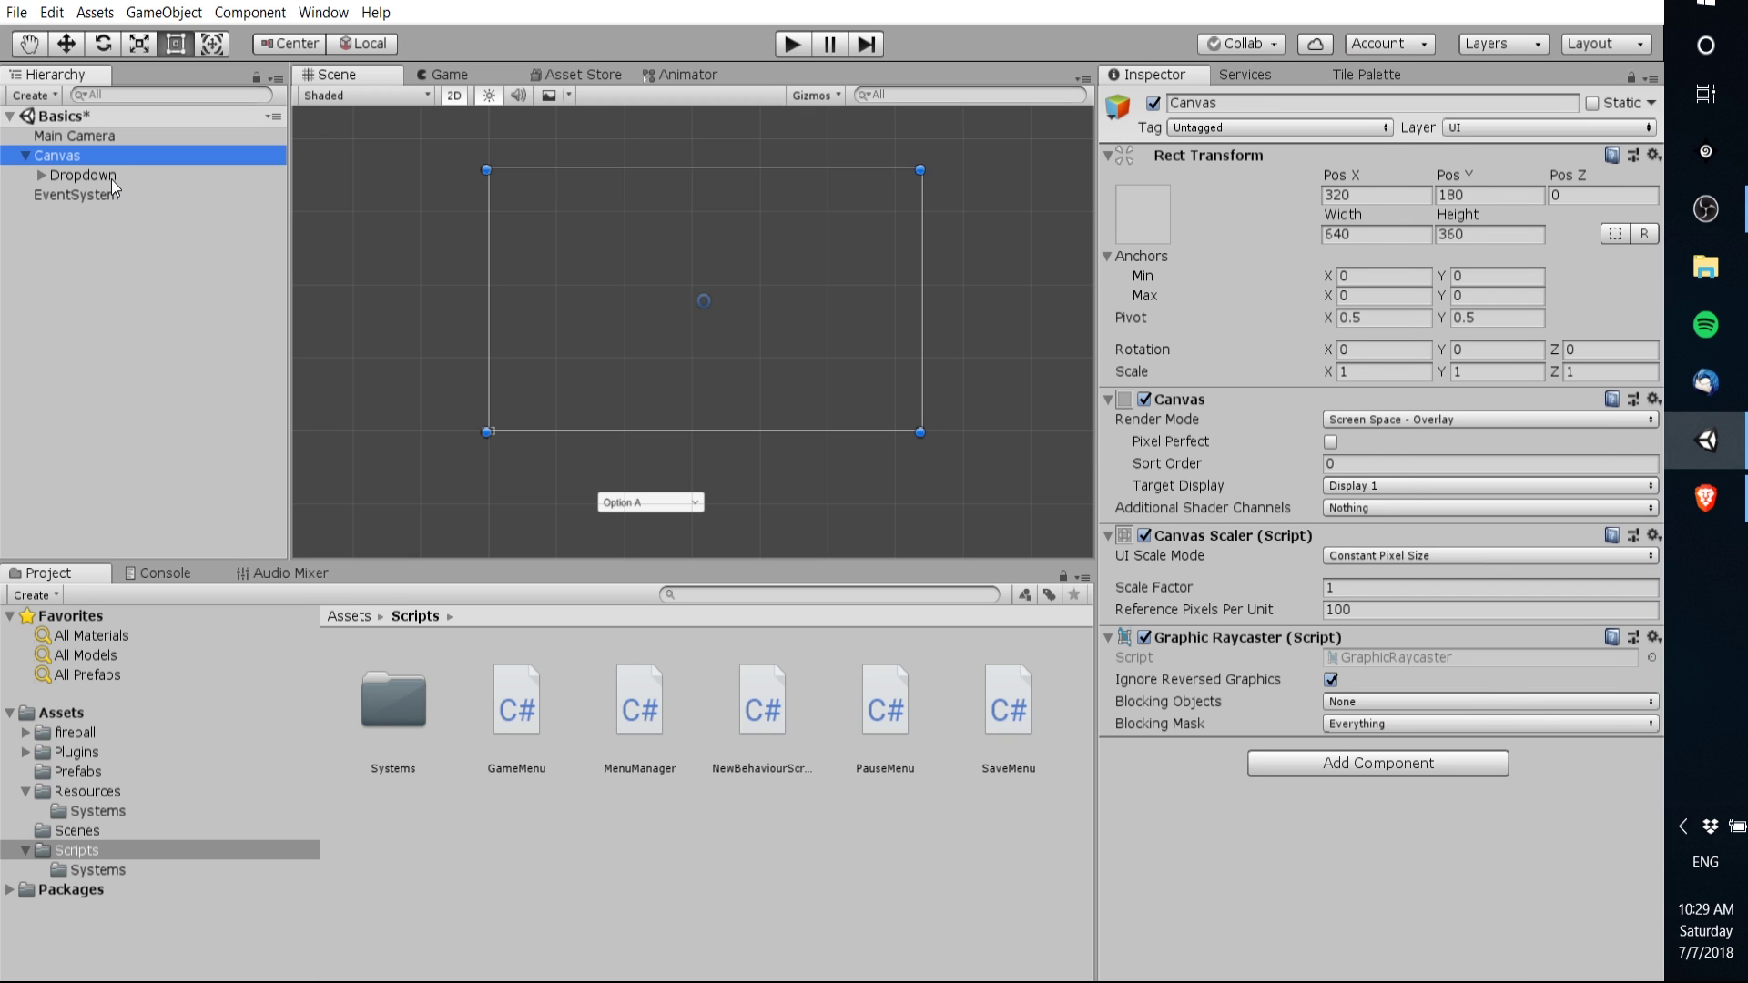
{"action": "left_click", "coordinate": [111, 178]}
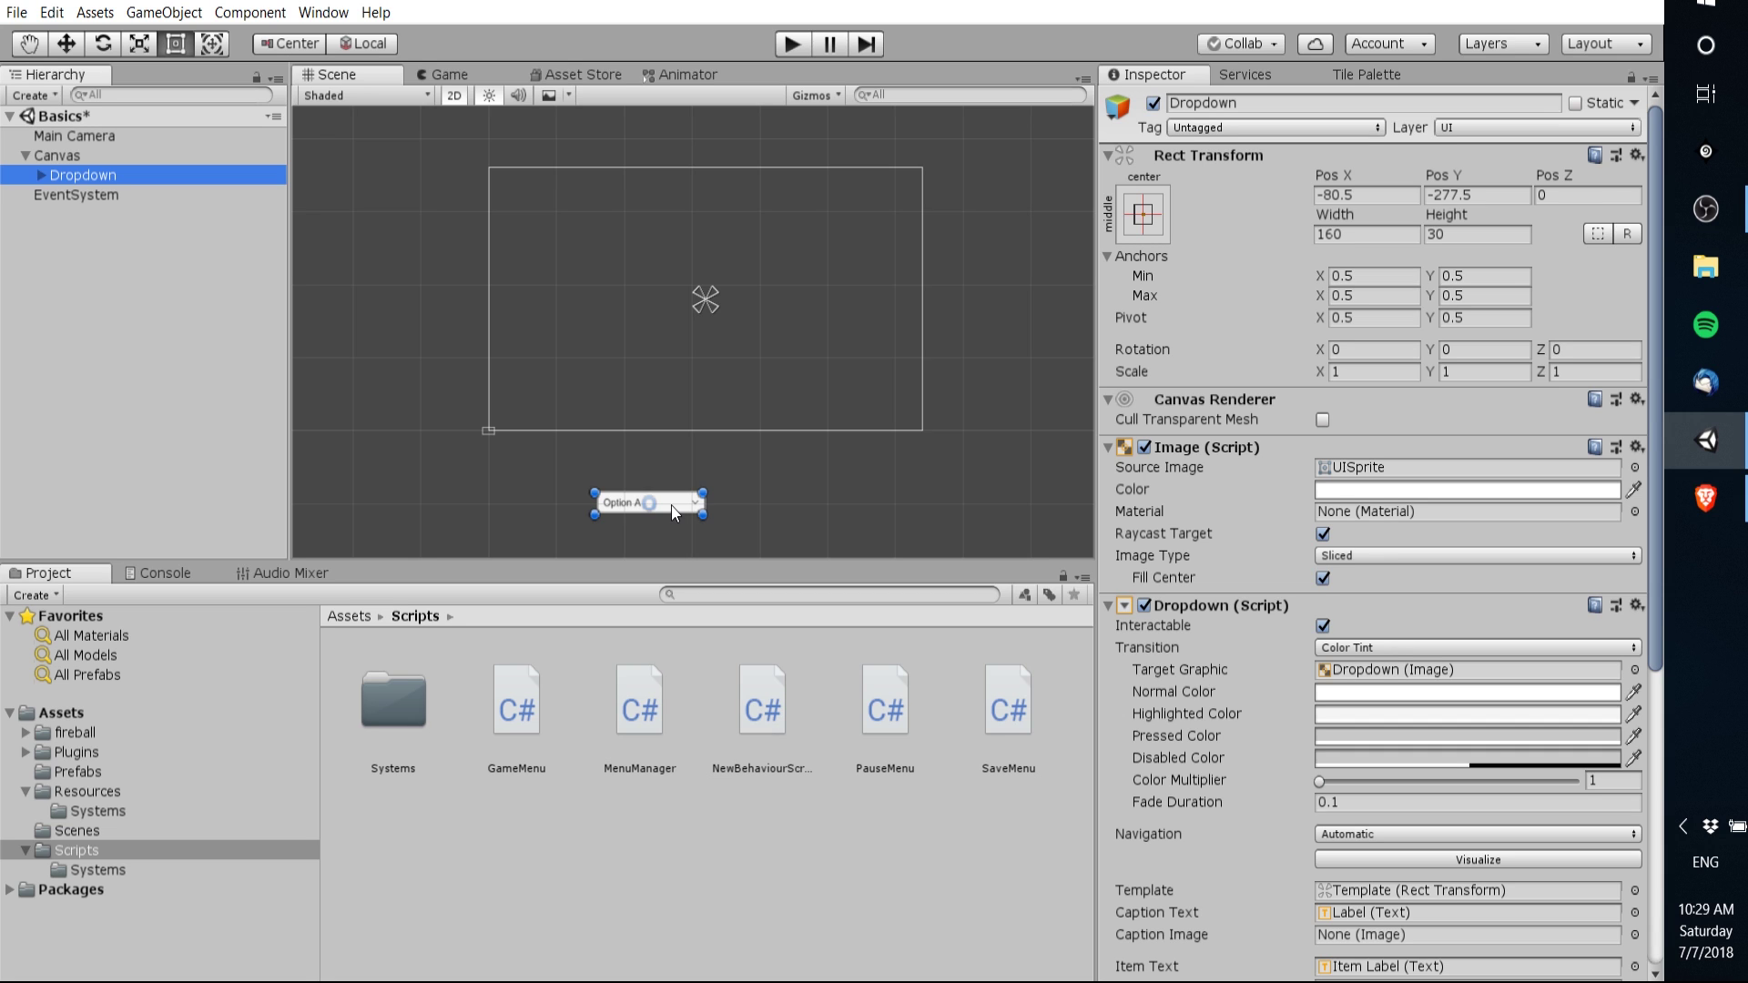
- Drag the Dropdown to the canvas's bottom-right (Pos 227, -145) and preview it in the Game view
{"action": "left_click_drag", "start_coordinate": [673, 512], "coordinate": [881, 407]}
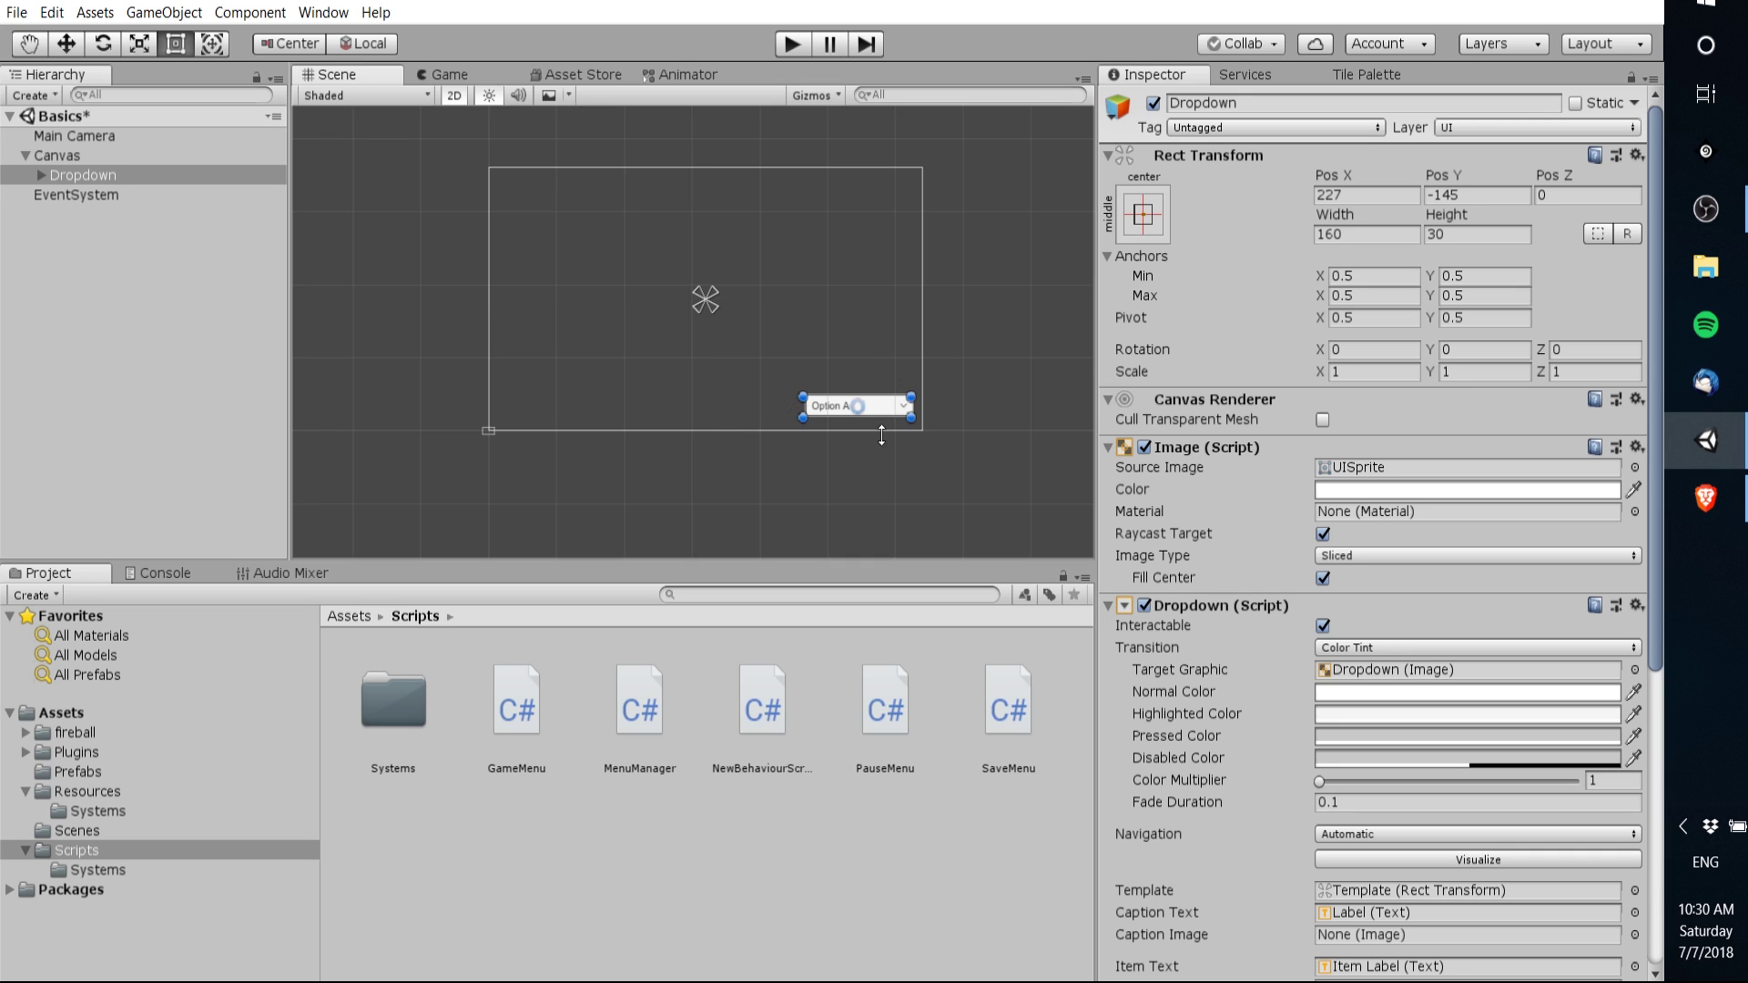
{"action": "scroll", "coordinate": [889, 406], "scroll_direction": "up", "scroll_amount": 2}
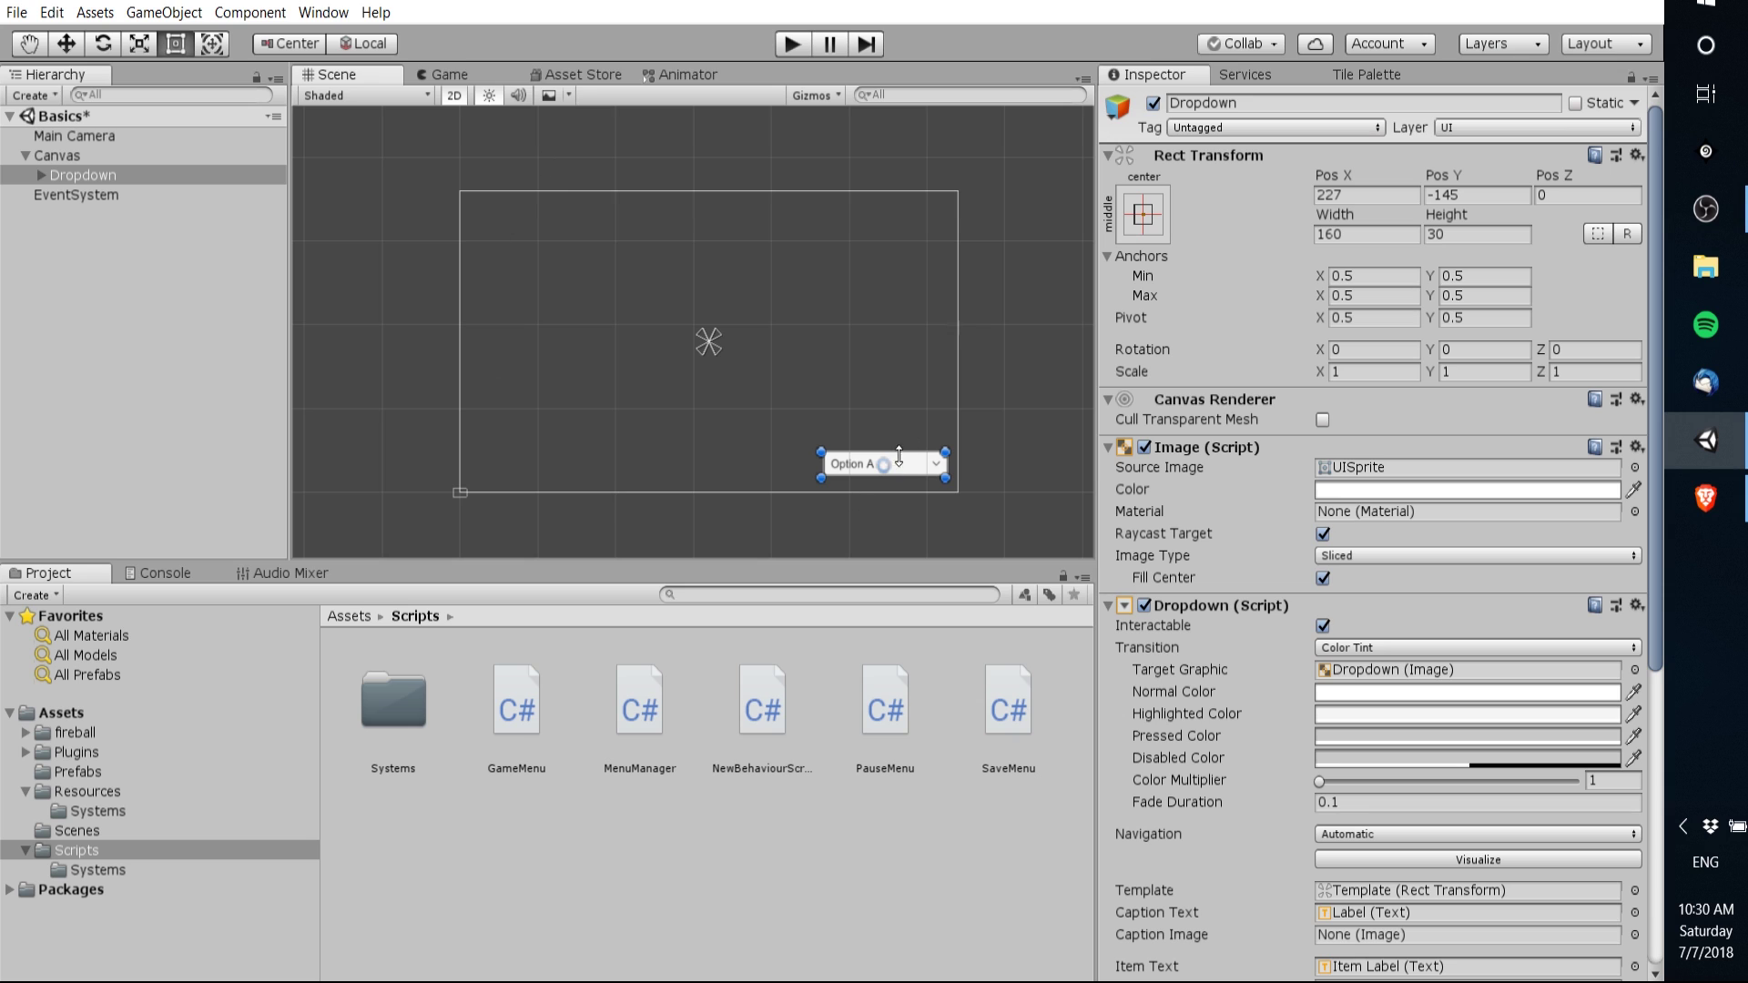
{"action": "left_click", "coordinate": [475, 75]}
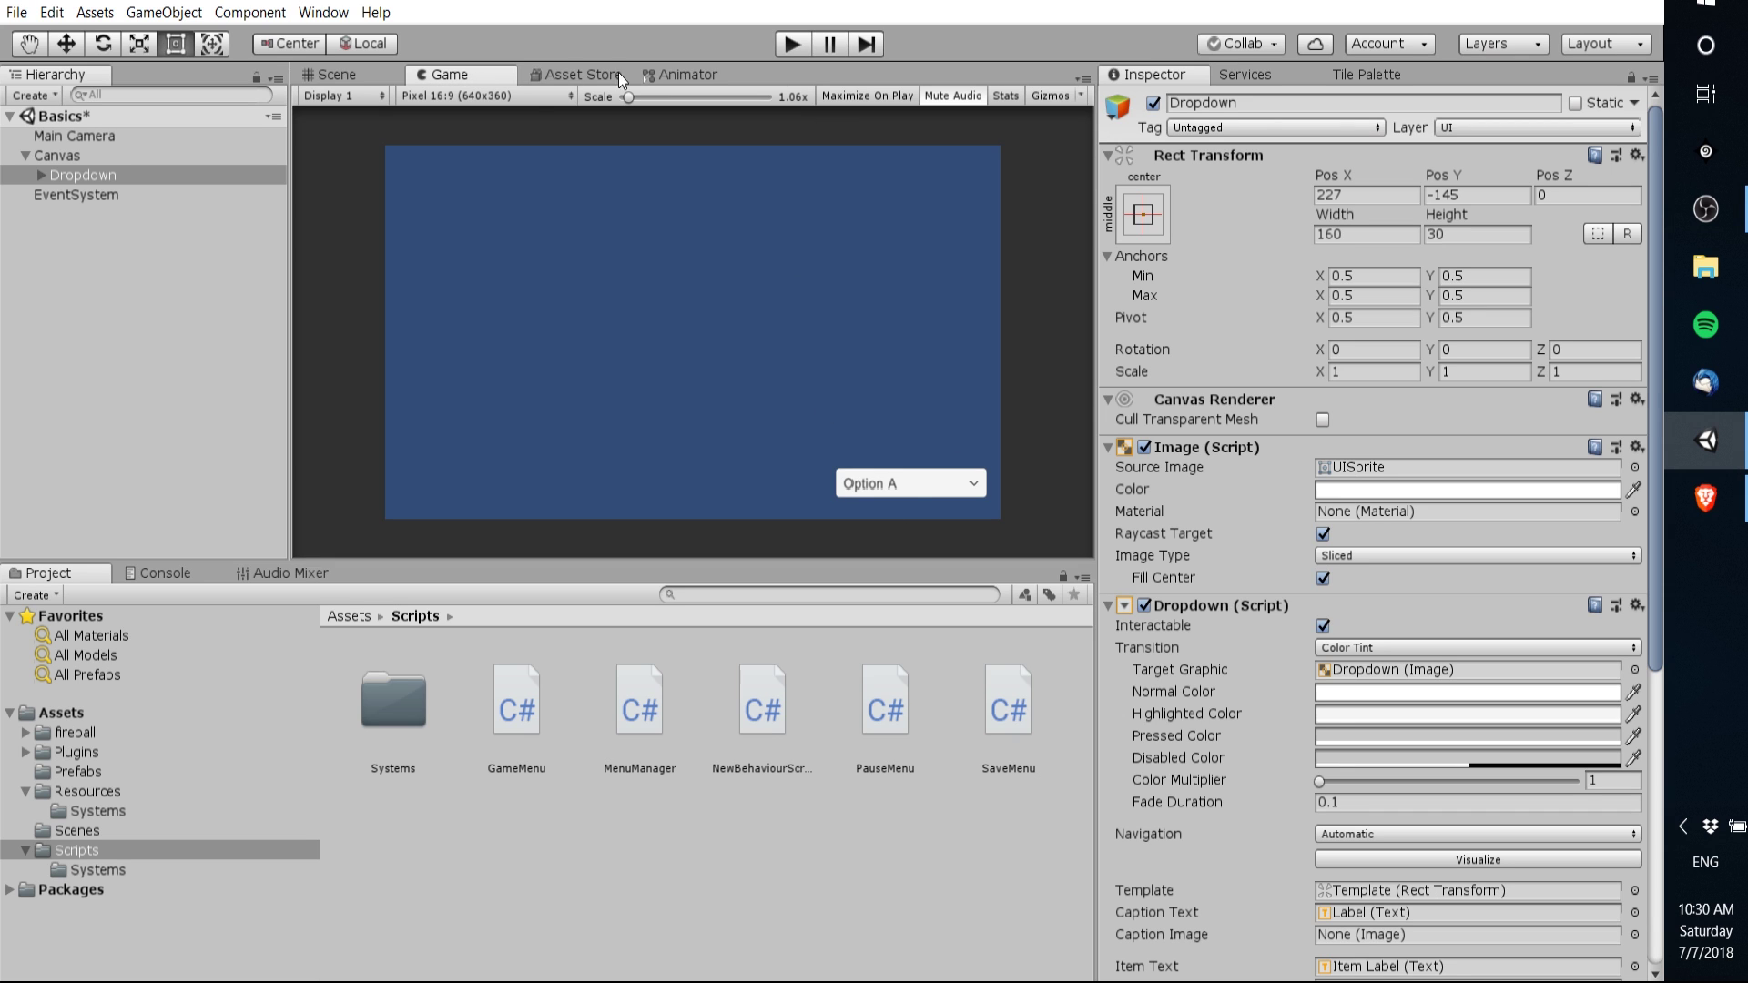
{"action": "left_click", "coordinate": [339, 76]}
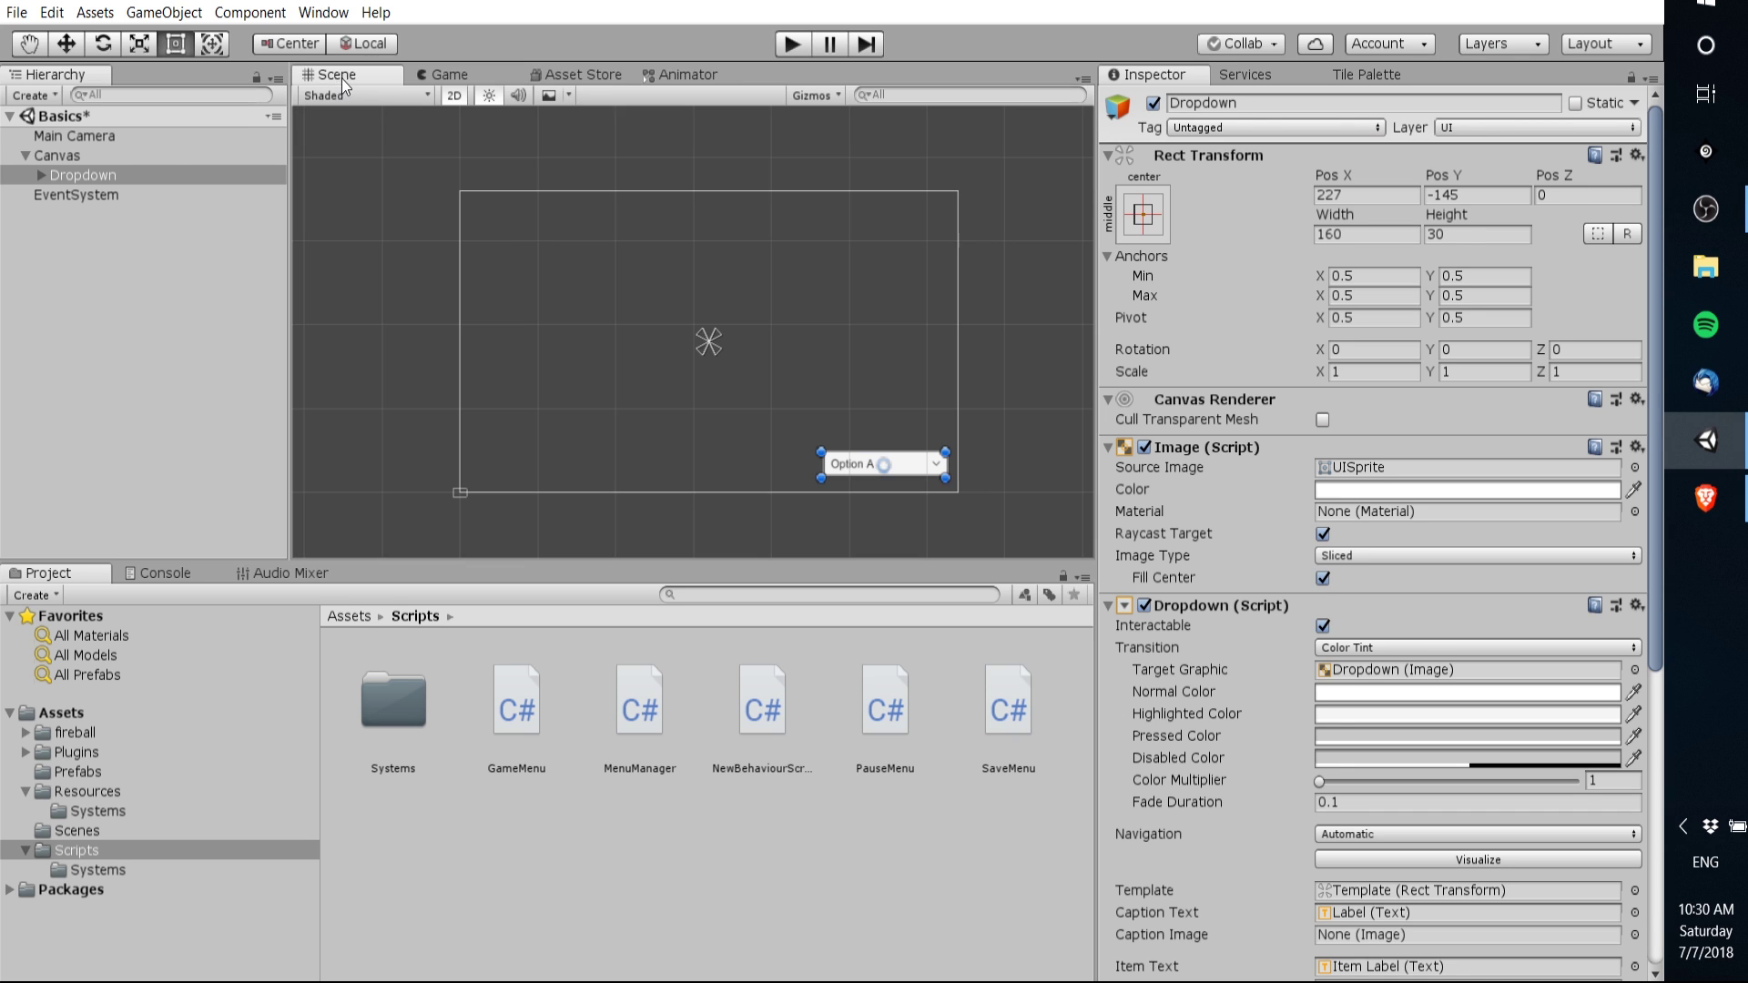
{"action": "left_click", "coordinate": [173, 140]}
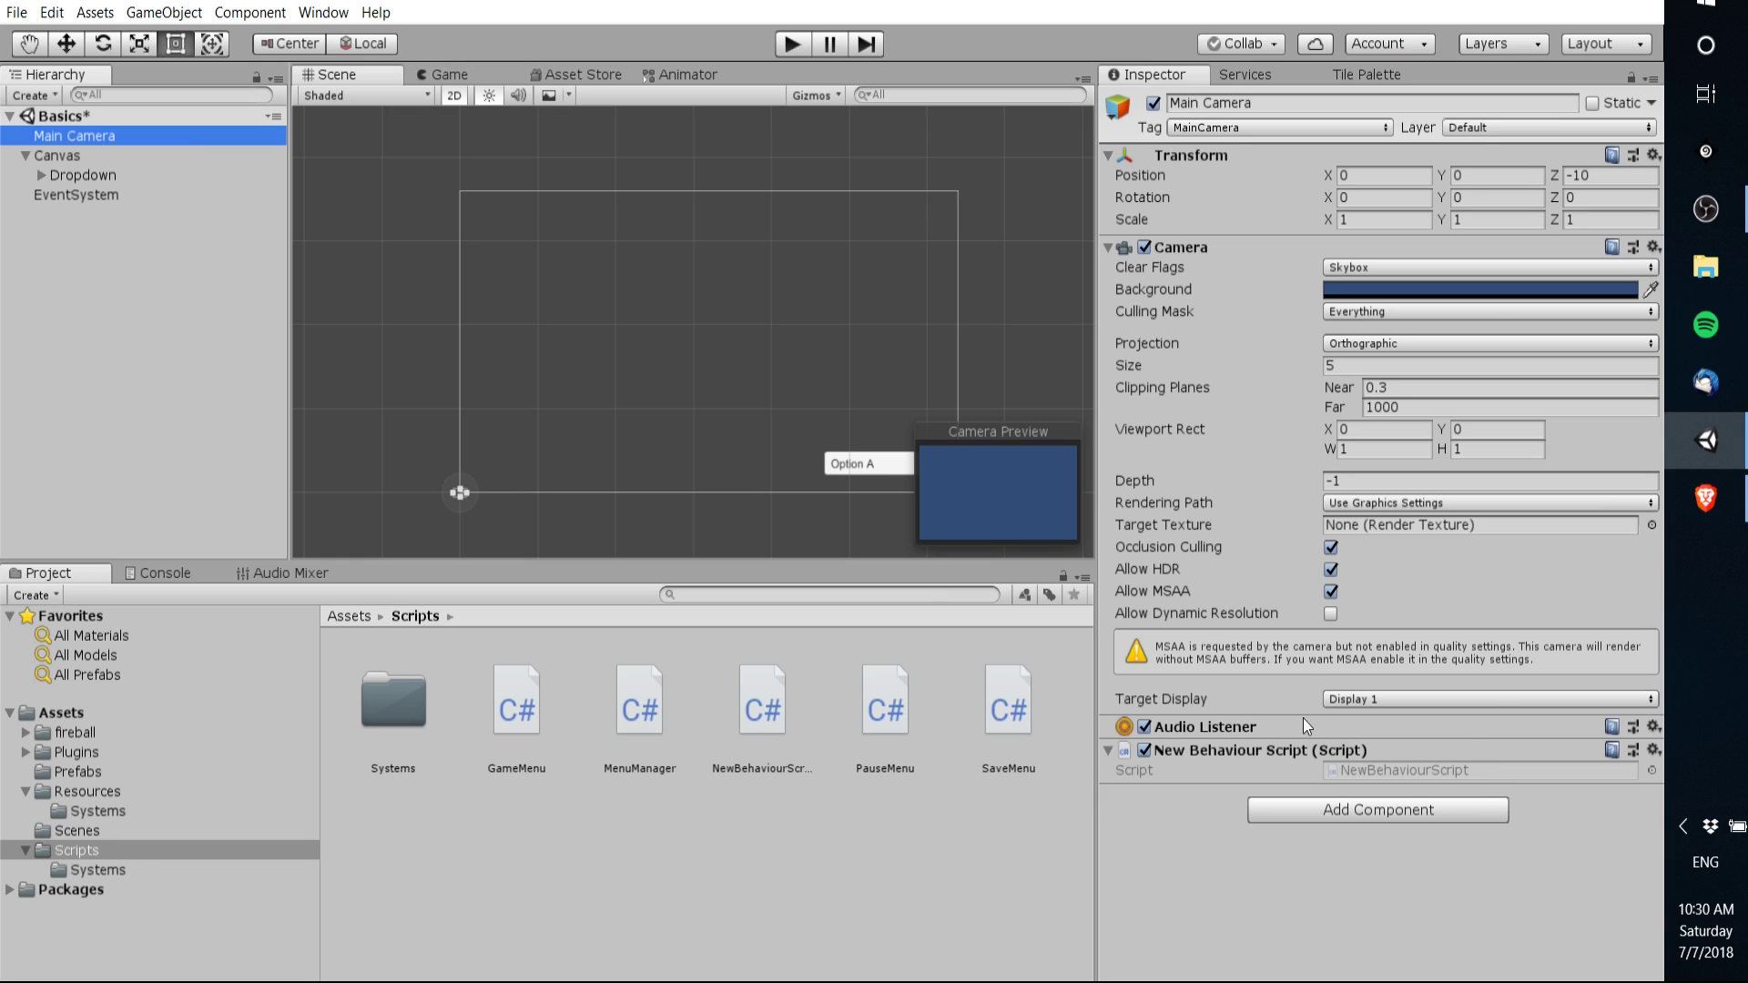
{"action": "key", "text": "ctrl+2"}
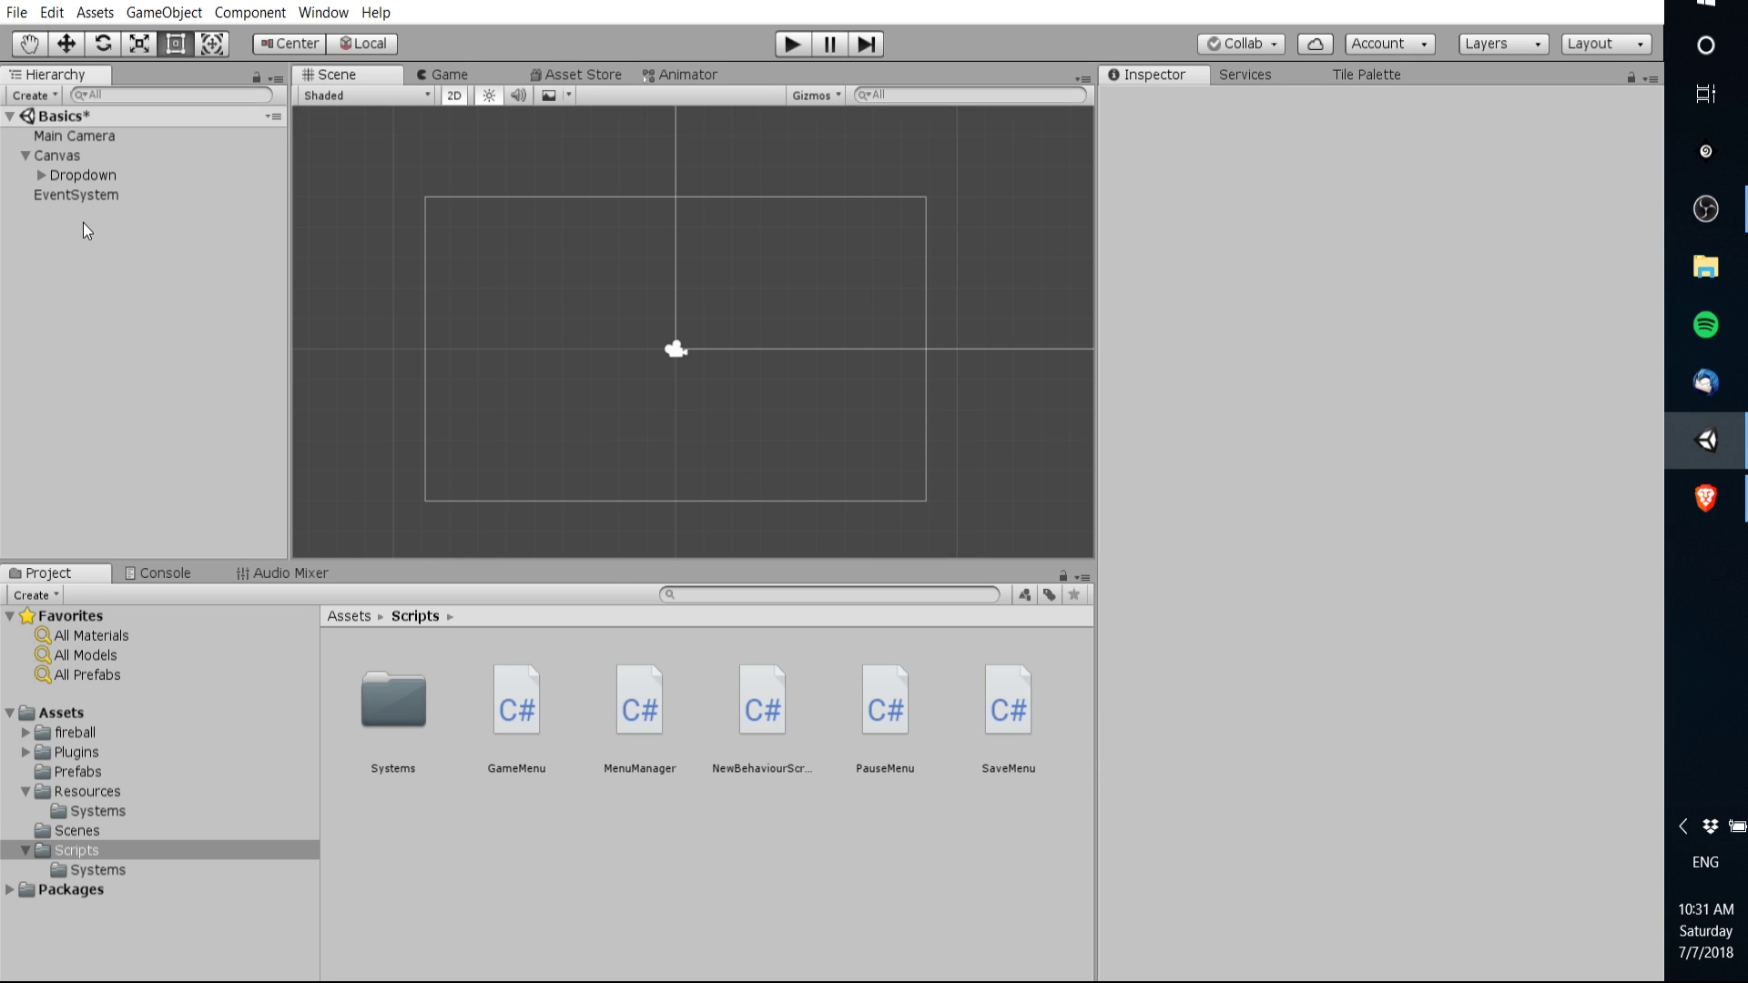
- Create a new 2D Sprite object and move it to Position X 1.91
{"action": "right_click", "coordinate": [84, 222]}
{"action": "mouse_move", "coordinate": [162, 445]}
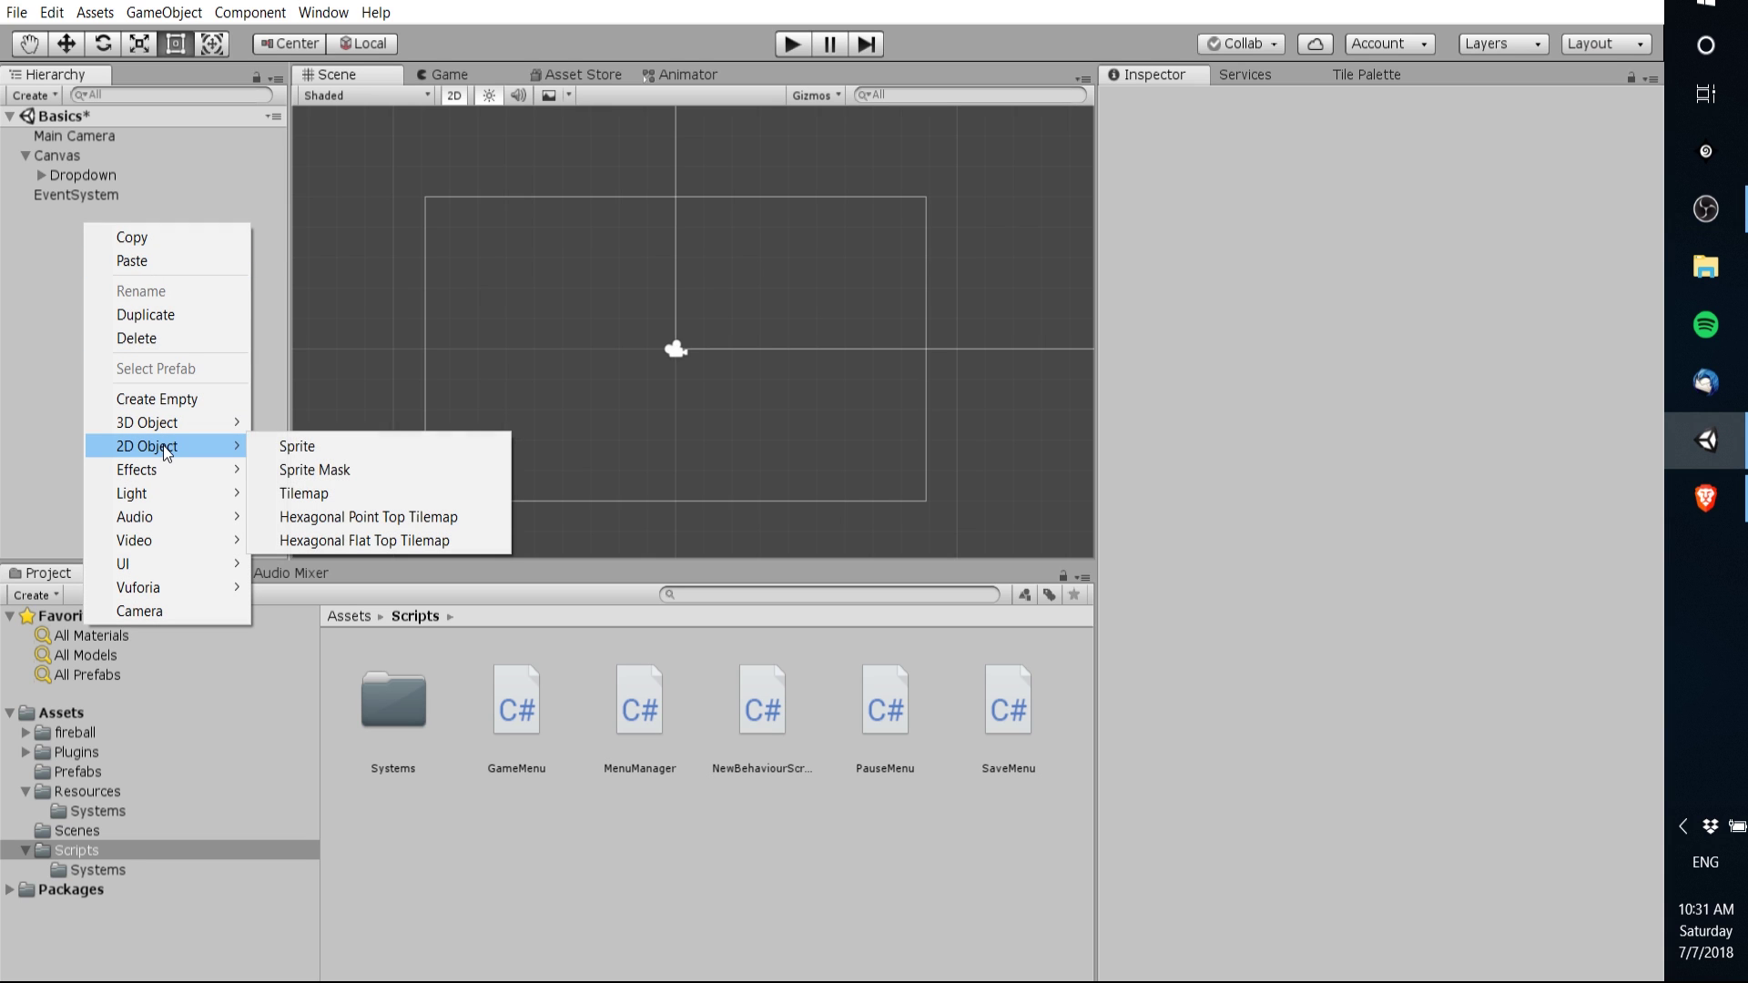
{"action": "left_click", "coordinate": [299, 446]}
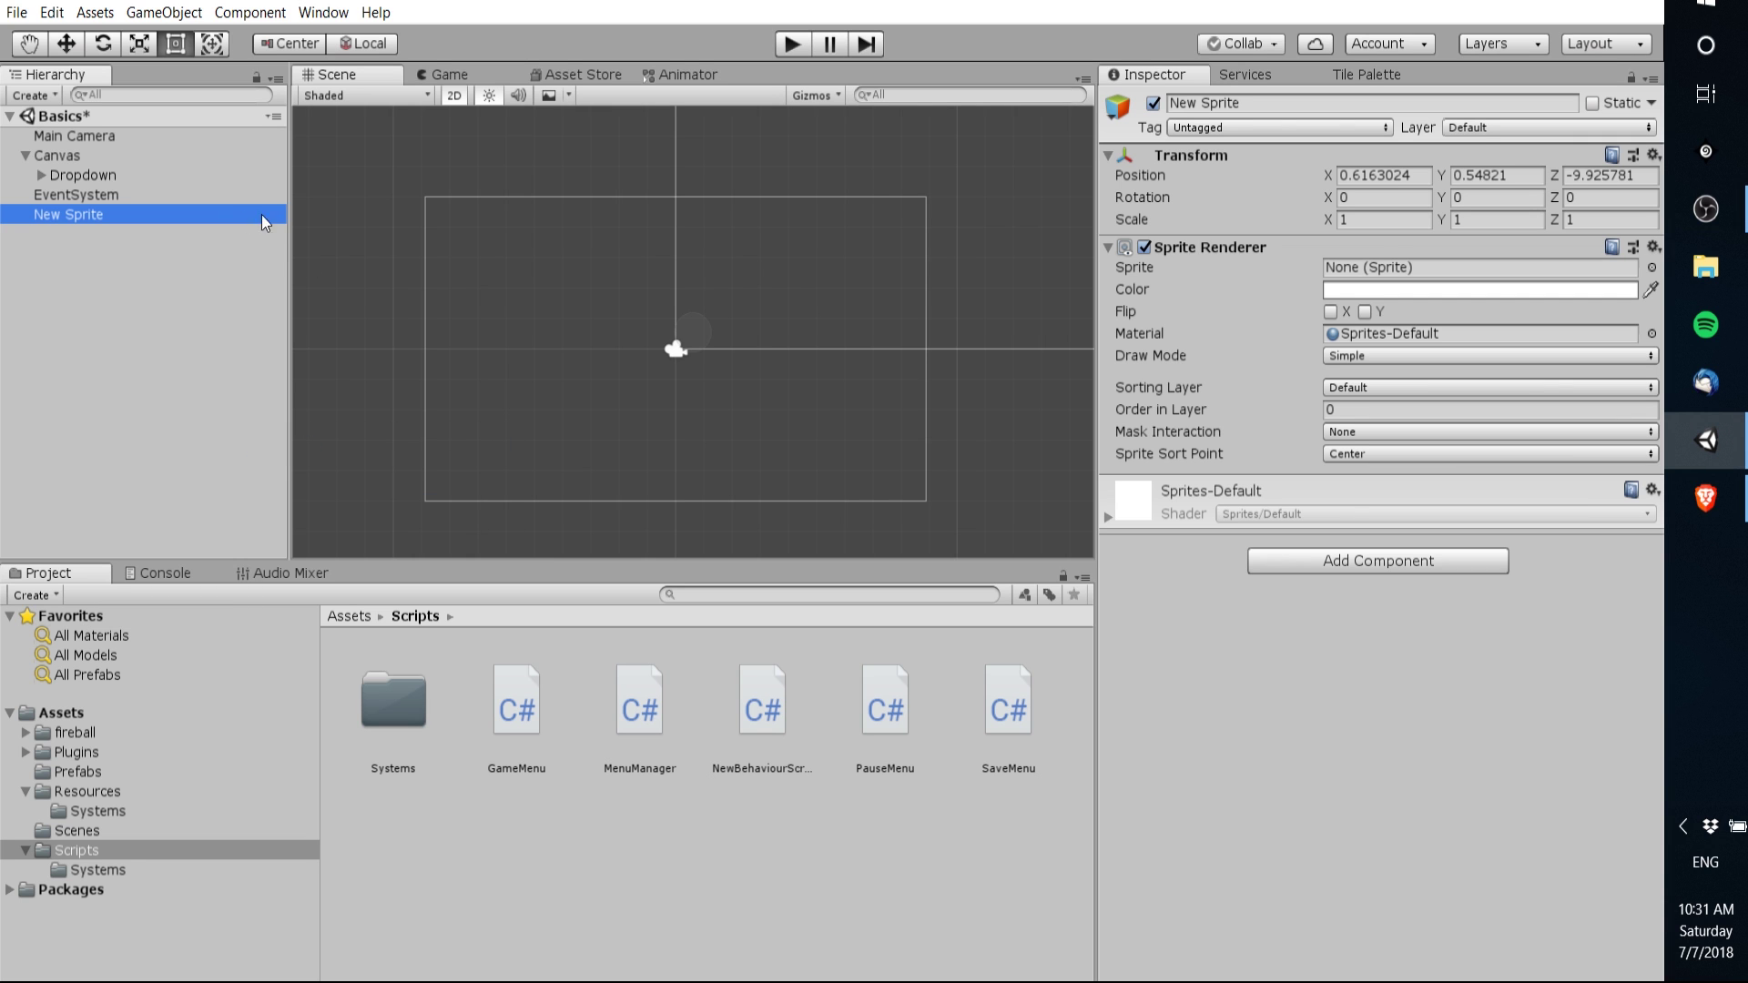
{"action": "left_click_drag", "start_coordinate": [1329, 177], "coordinate": [1384, 173]}
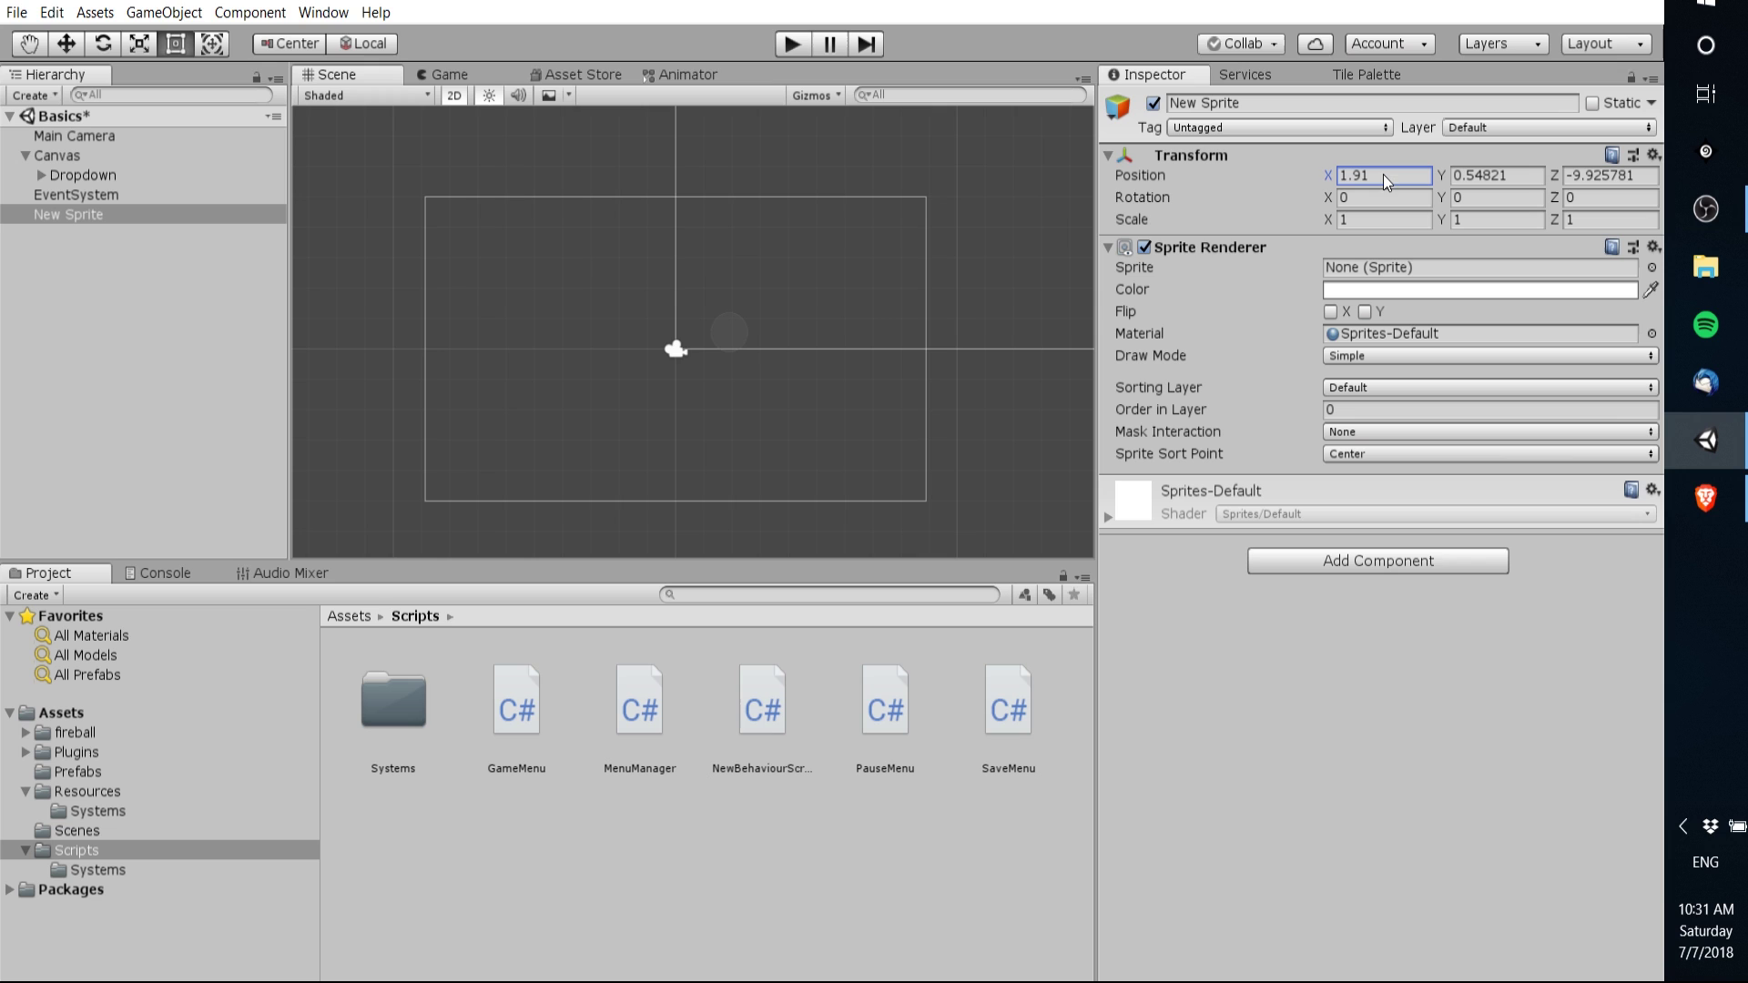
- Assign the red fireball image '1' to the sprite's Sprite field
{"action": "left_click", "coordinate": [1652, 267]}
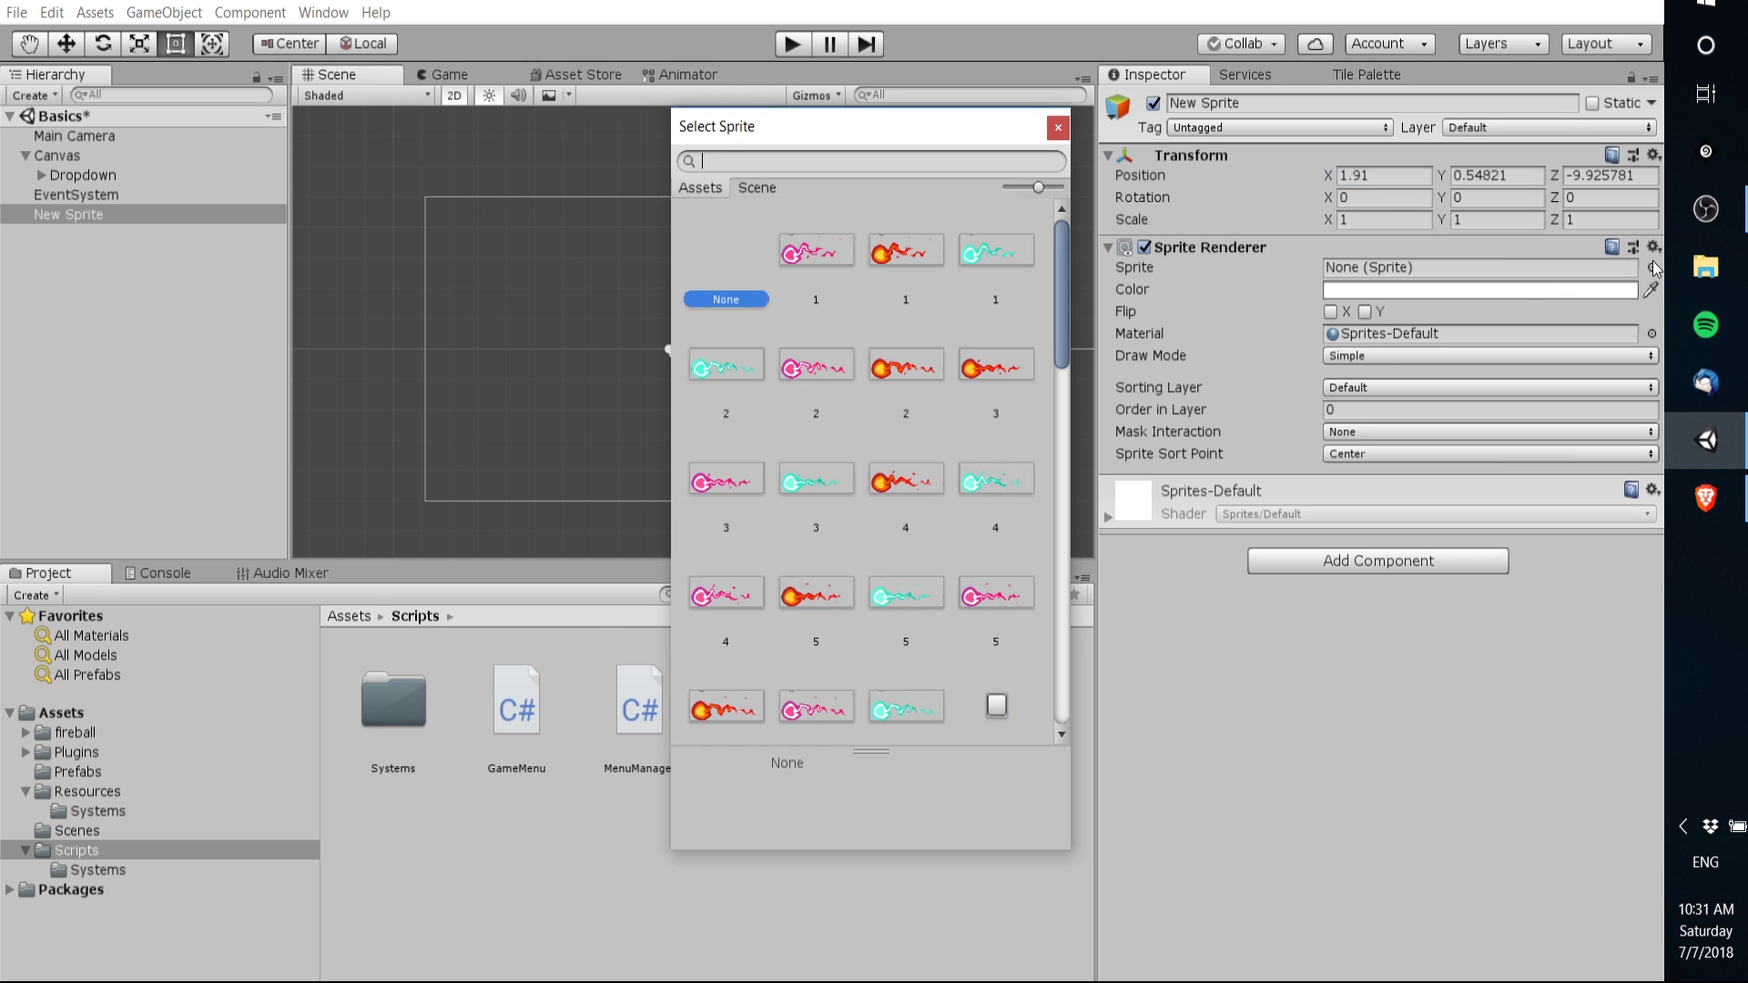
{"action": "left_click", "coordinate": [904, 256]}
{"action": "left_click", "coordinate": [1058, 130]}
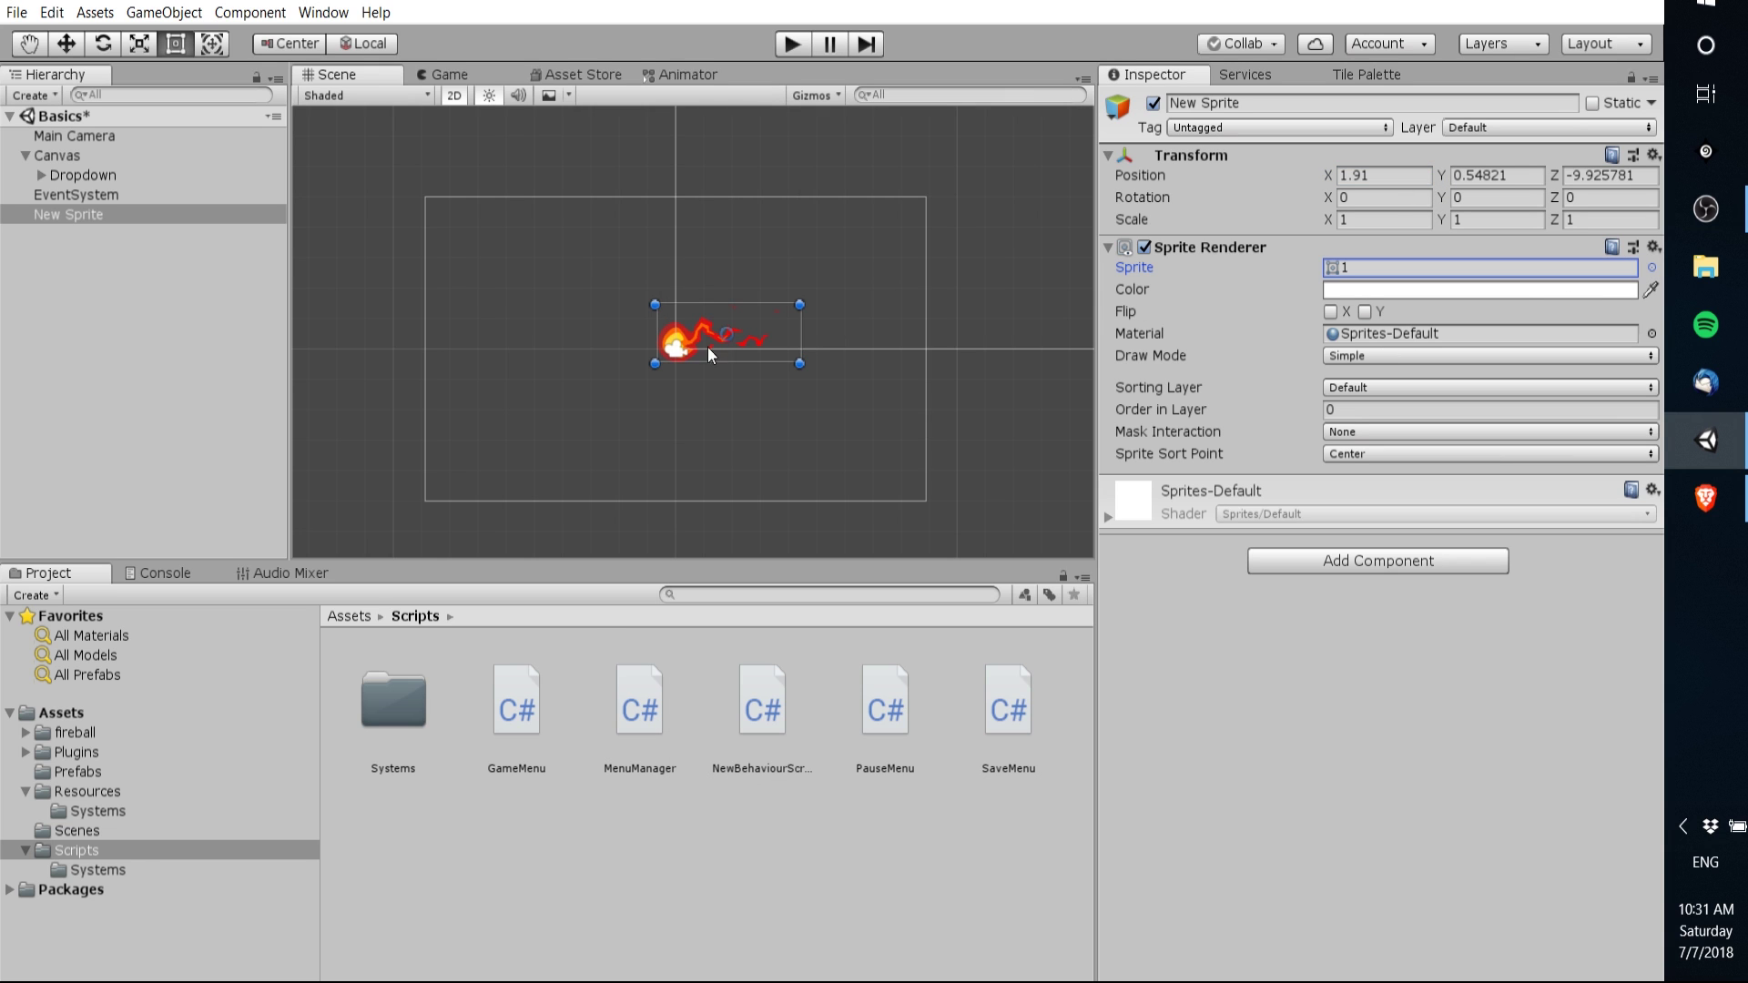
{"action": "scroll", "coordinate": [667, 364], "scroll_direction": "up", "scroll_amount": 2}
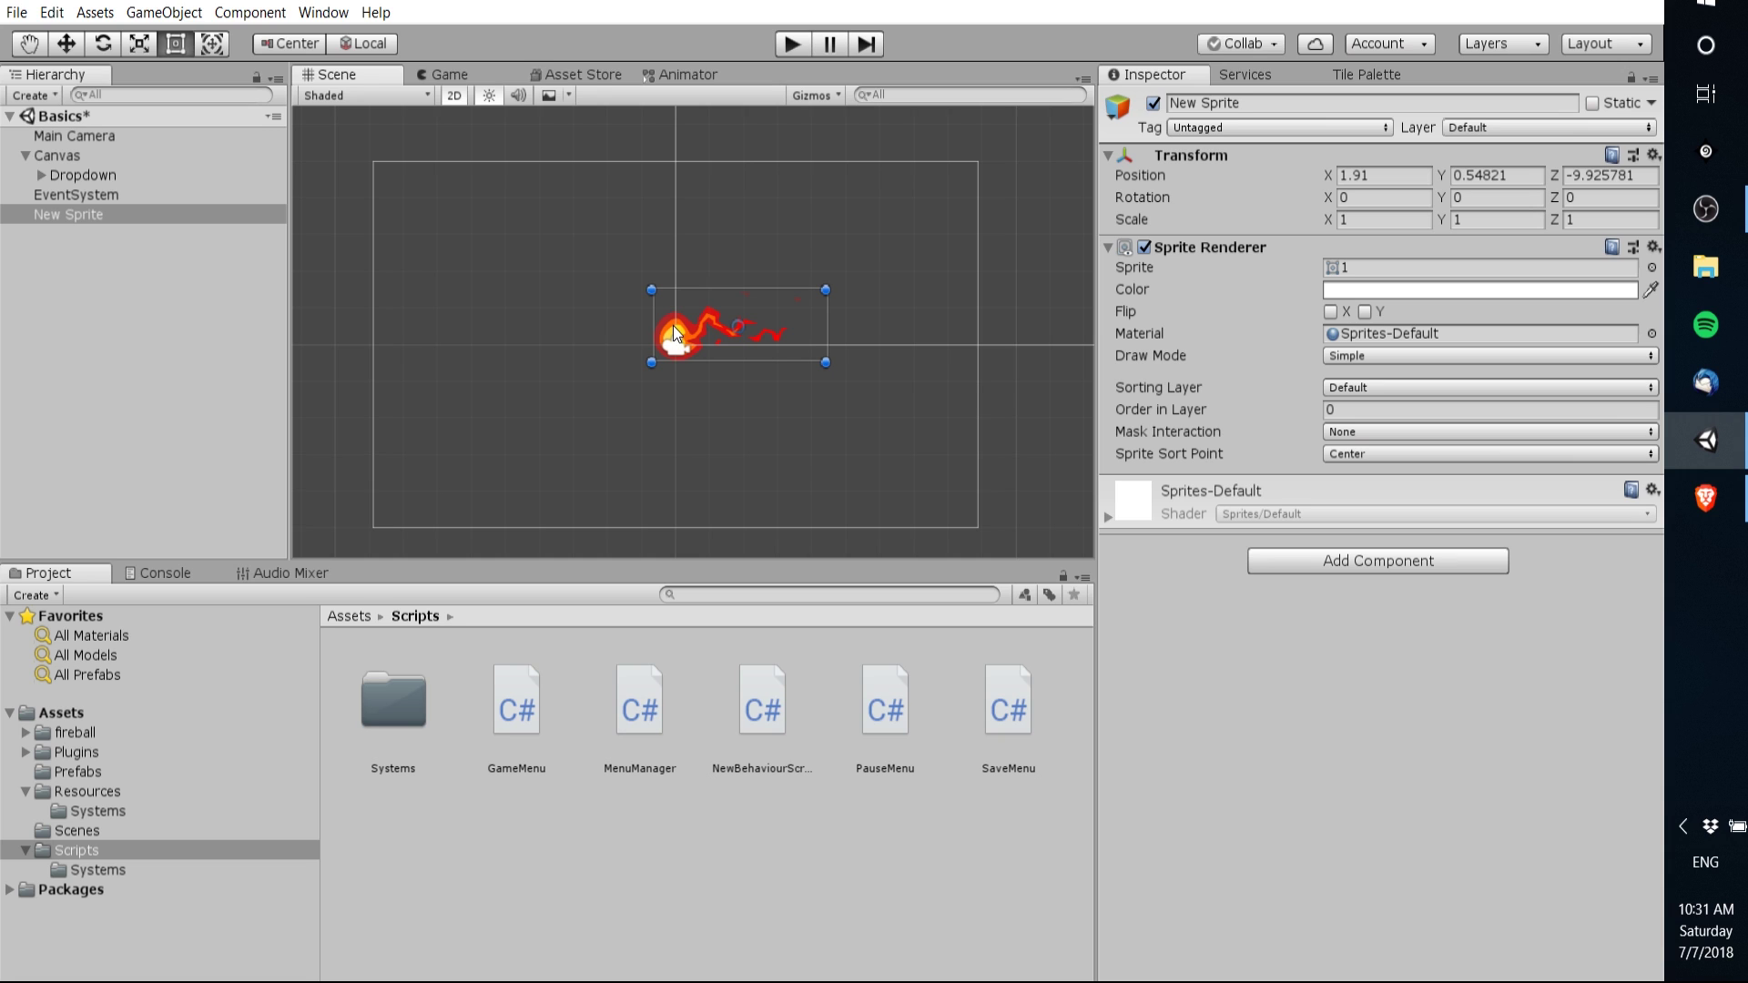
- Preview the Game view and nudge the Main Camera's horizontal position
{"action": "left_click", "coordinate": [447, 74]}
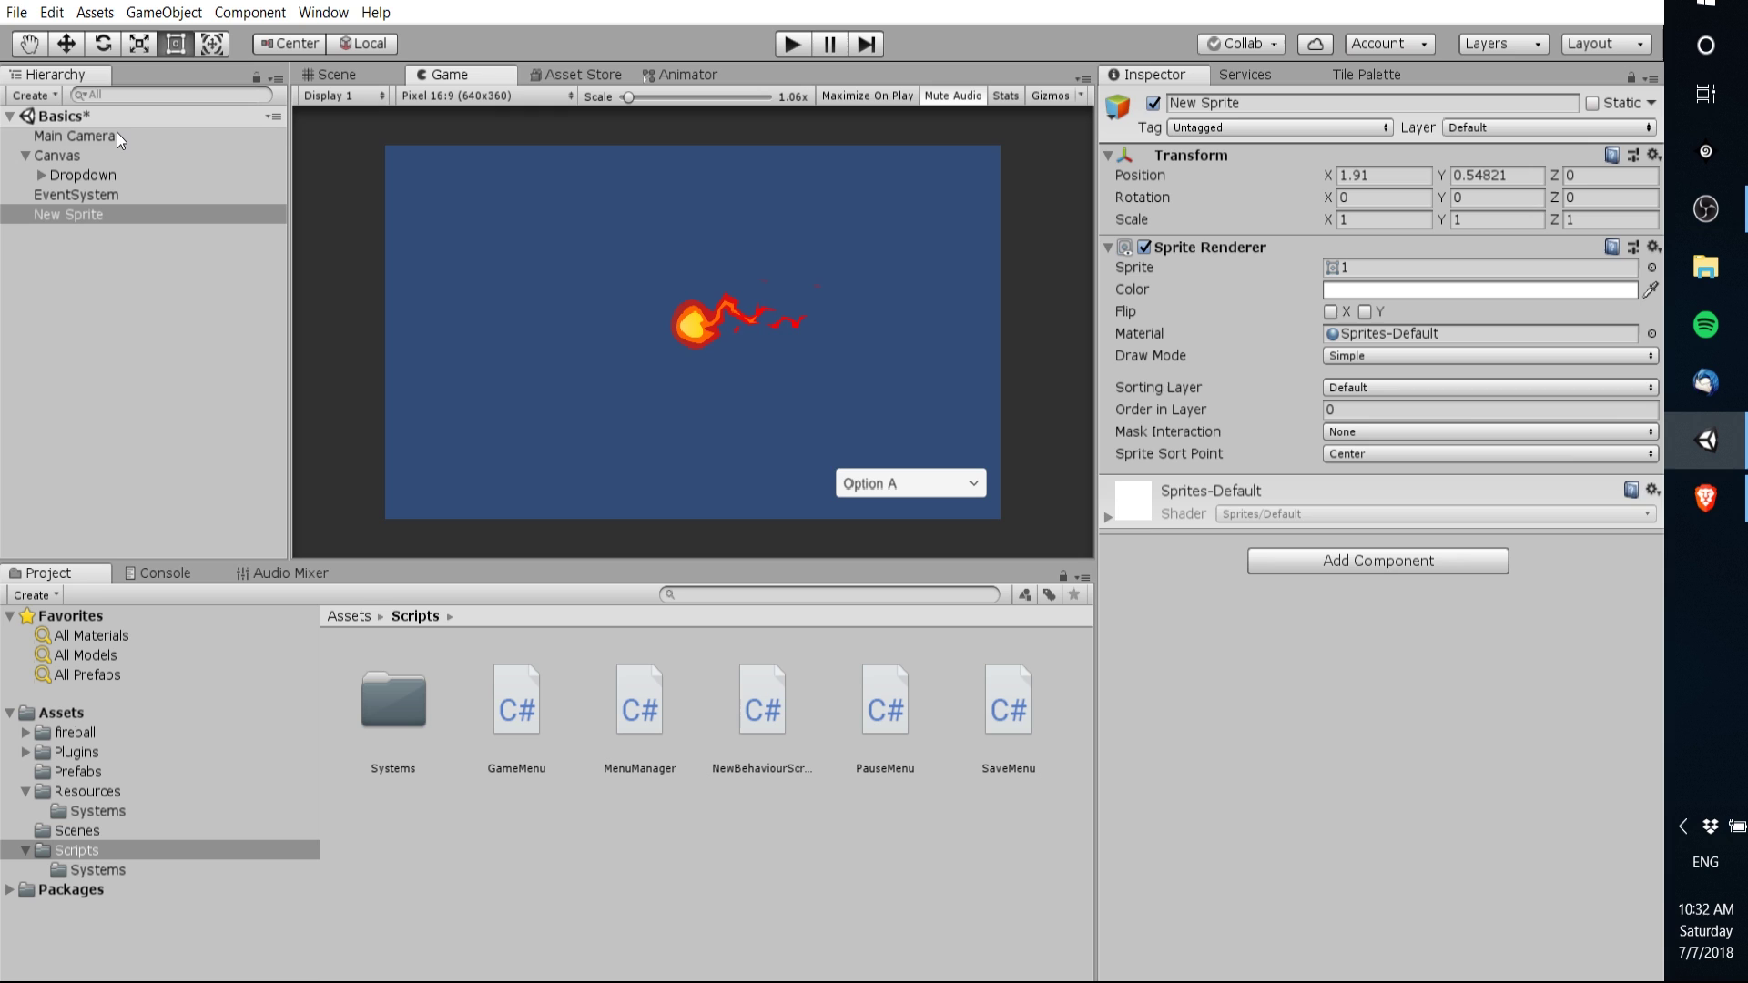
{"action": "left_click", "coordinate": [73, 136]}
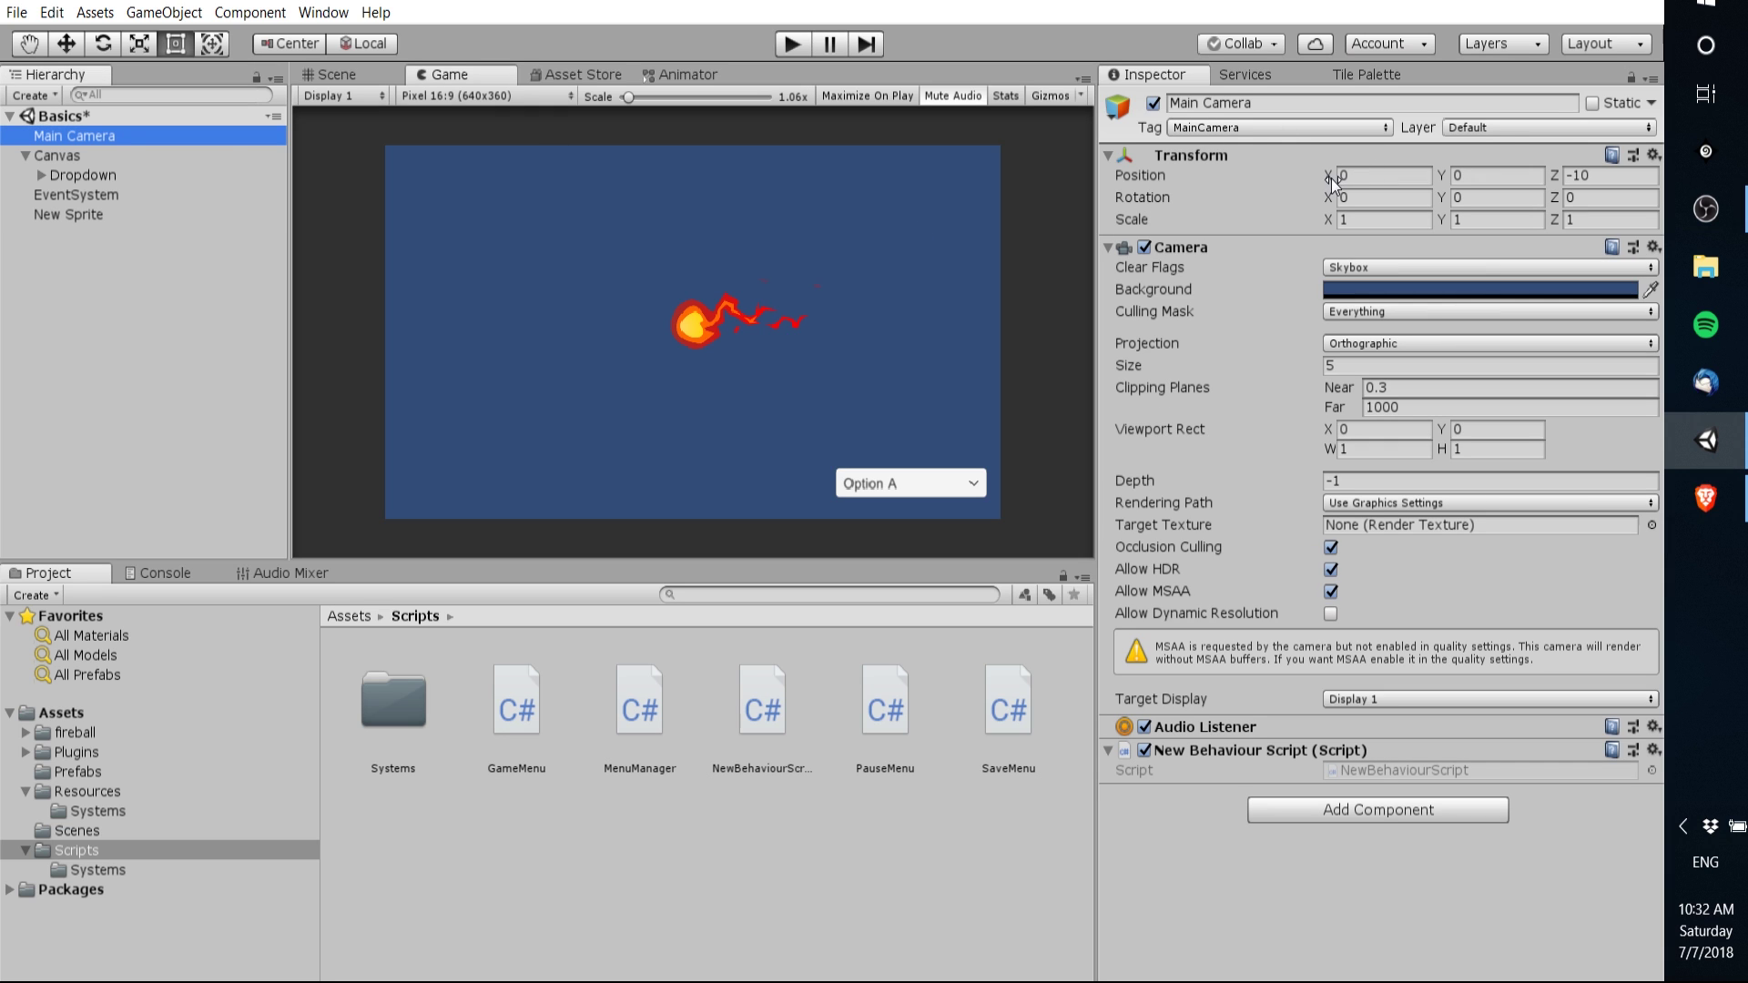
{"action": "mouse_move", "coordinate": [1331, 179]}
{"action": "left_mouse_down"}
{"action": "mouse_move", "coordinate": [1291, 167]}
{"action": "mouse_move", "coordinate": [1466, 166]}
{"action": "mouse_move", "coordinate": [1226, 173]}
{"action": "mouse_move", "coordinate": [1468, 172]}
{"action": "mouse_move", "coordinate": [1186, 187]}
{"action": "mouse_move", "coordinate": [1466, 161]}
{"action": "mouse_move", "coordinate": [1308, 189]}
{"action": "mouse_move", "coordinate": [1357, 182]}
{"action": "left_mouse_up"}
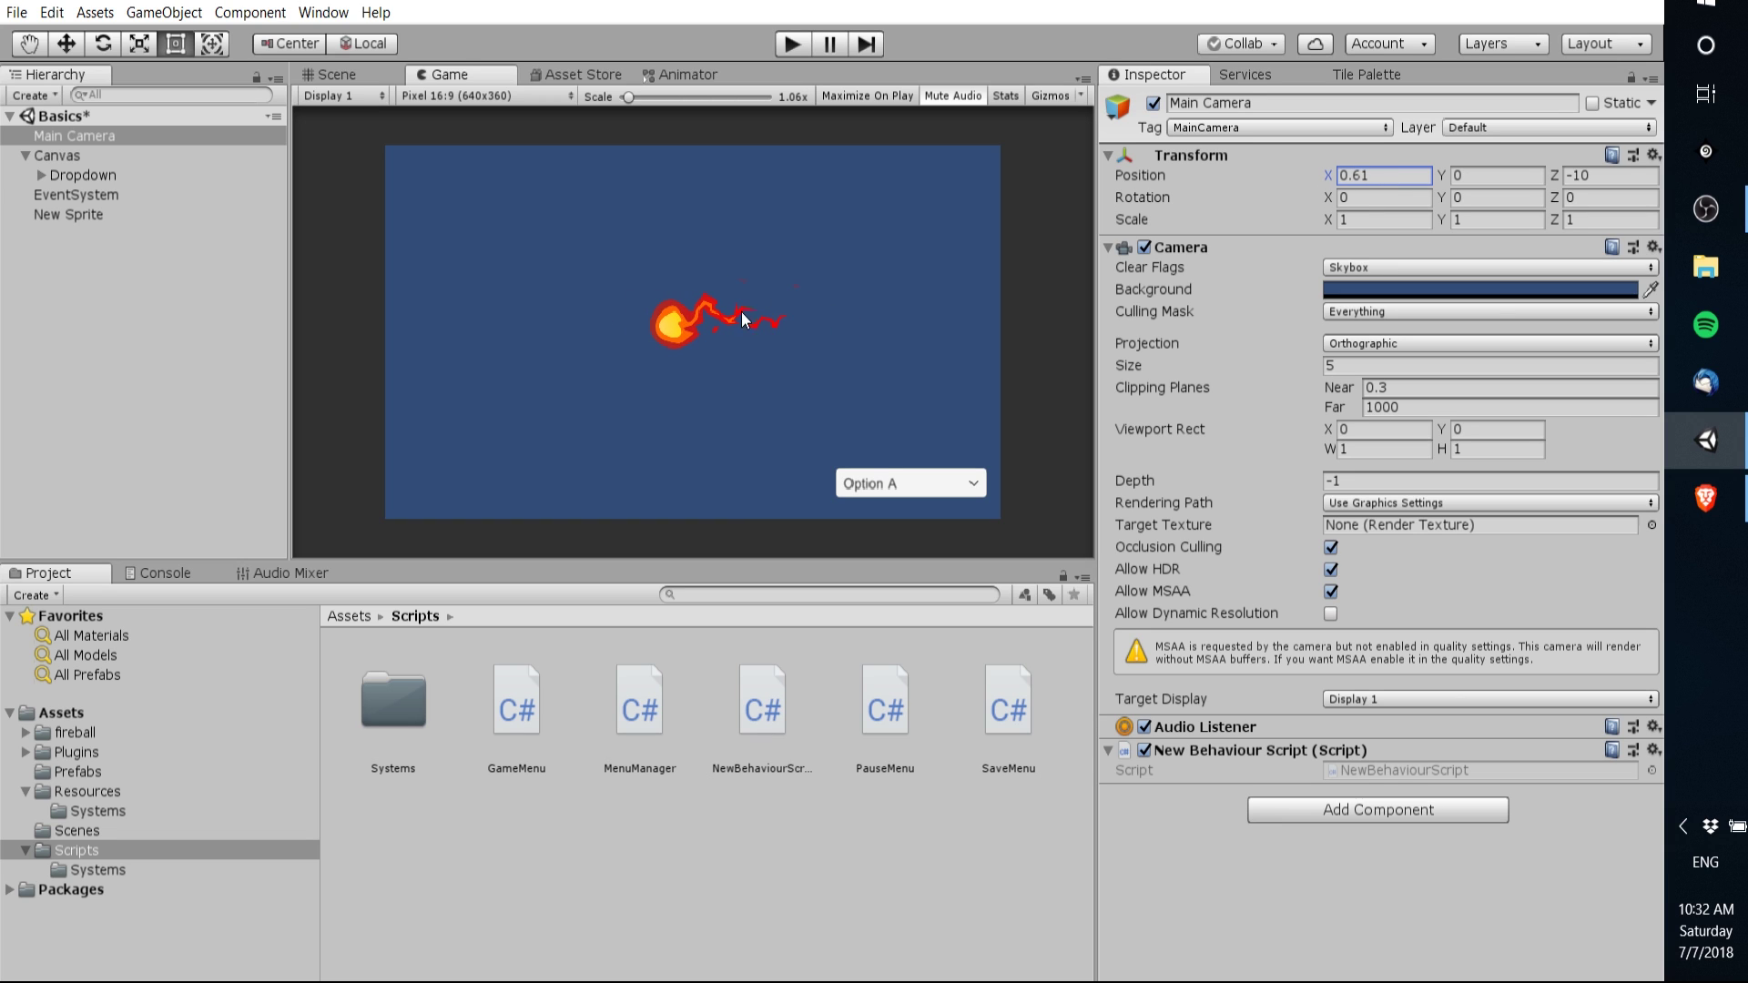
- Place the fireball sprite at X 1.35, Y -1, Z 0 and view it in the Scene view
{"action": "left_click", "coordinate": [79, 217]}
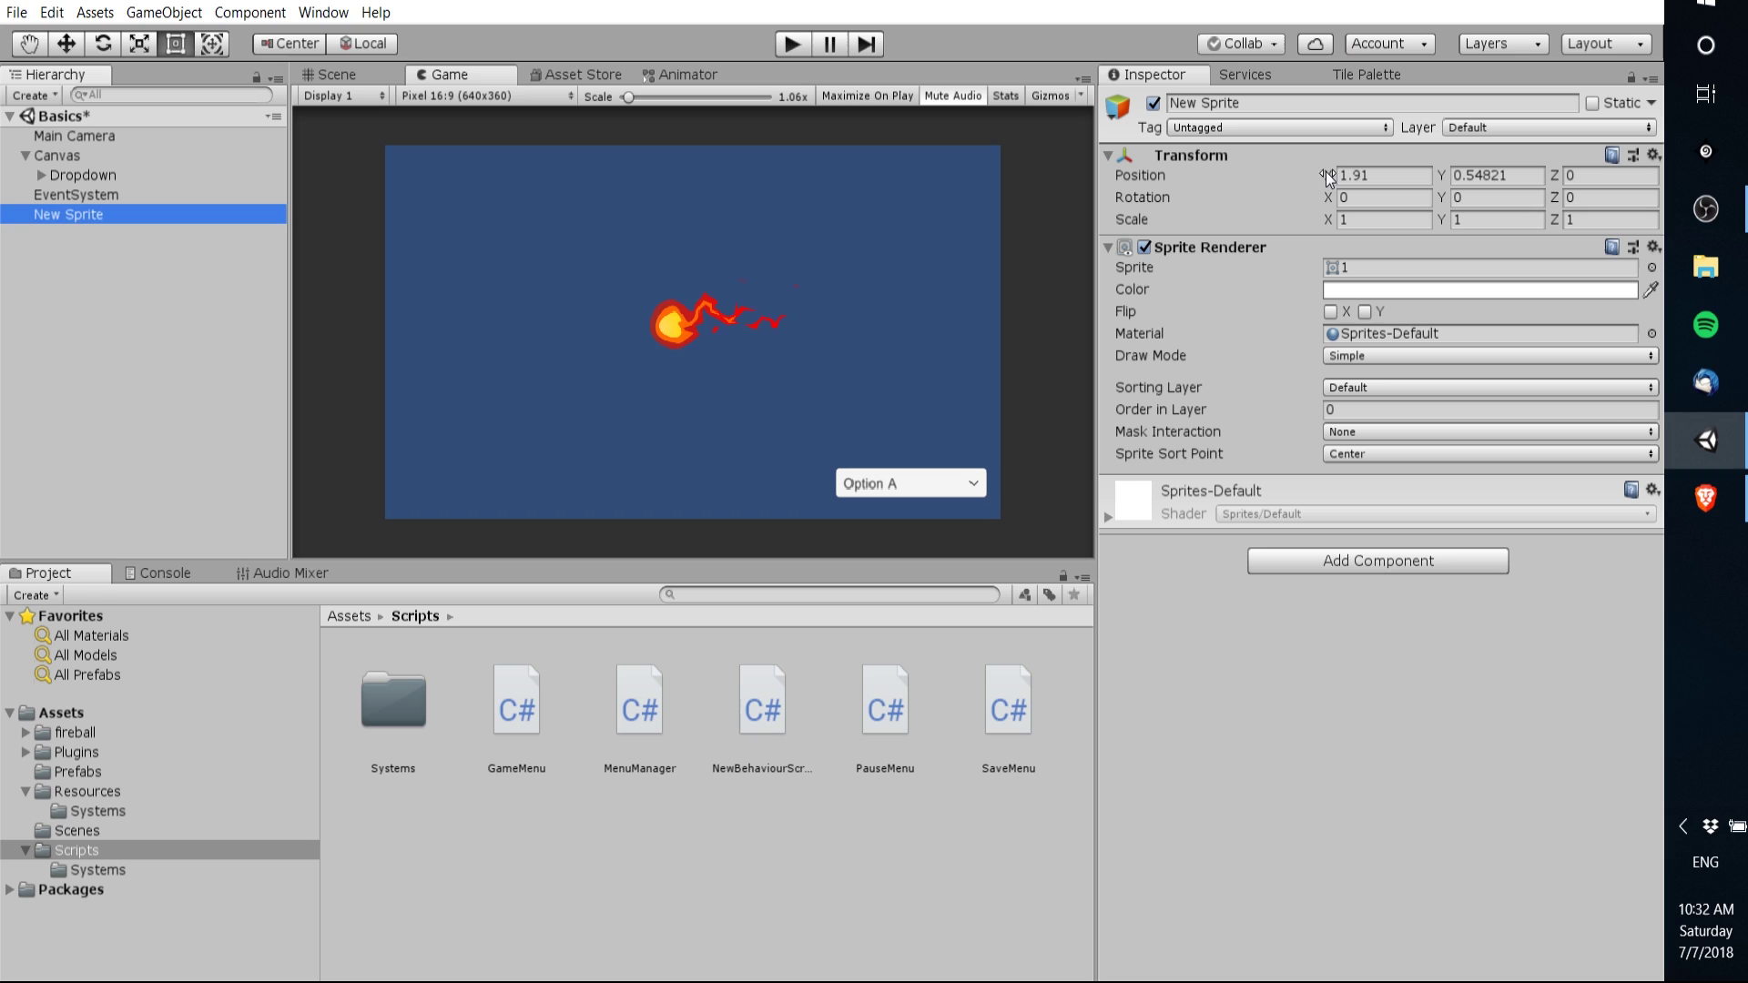
{"action": "left_click_drag", "start_coordinate": [1326, 171], "coordinate": [1402, 160]}
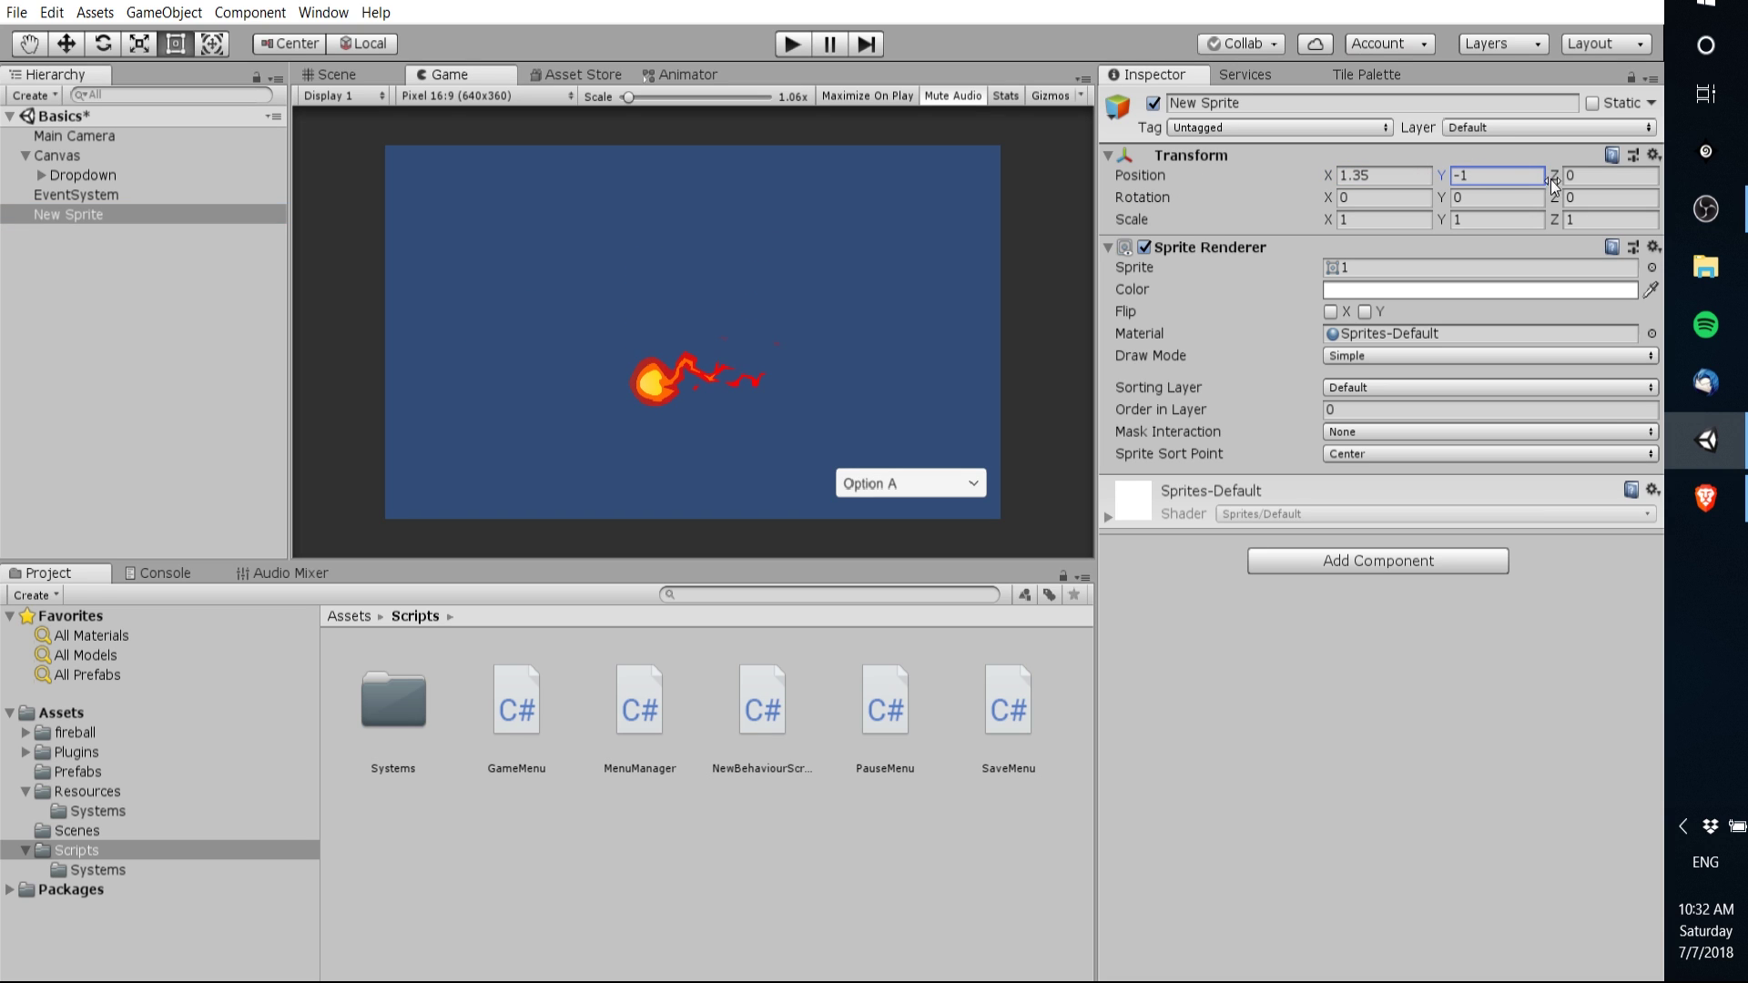
{"action": "left_click_drag", "start_coordinate": [1554, 179], "coordinate": [1573, 180]}
{"action": "type", "text": "0"}
{"action": "key", "text": "Return"}
{"action": "left_click", "coordinate": [357, 73]}
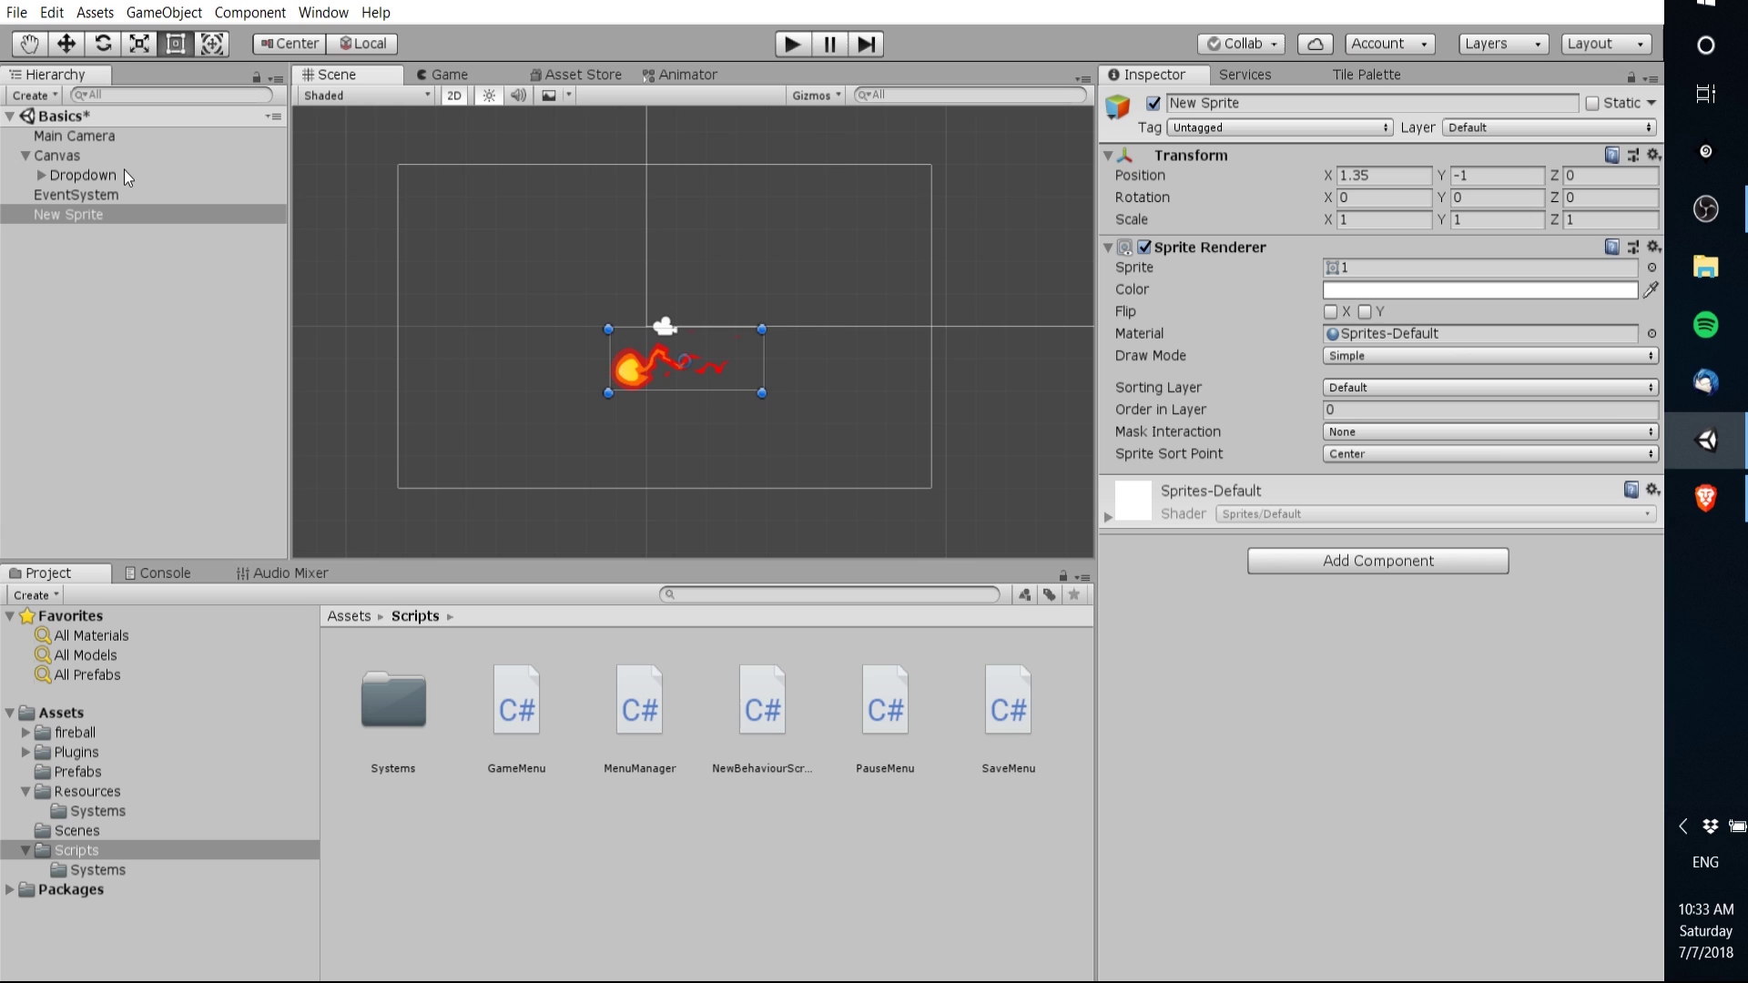
- Inspect the Dropdown's layout at Pos 227, -145, then reselect the fireball sprite
{"action": "left_click", "coordinate": [93, 174]}
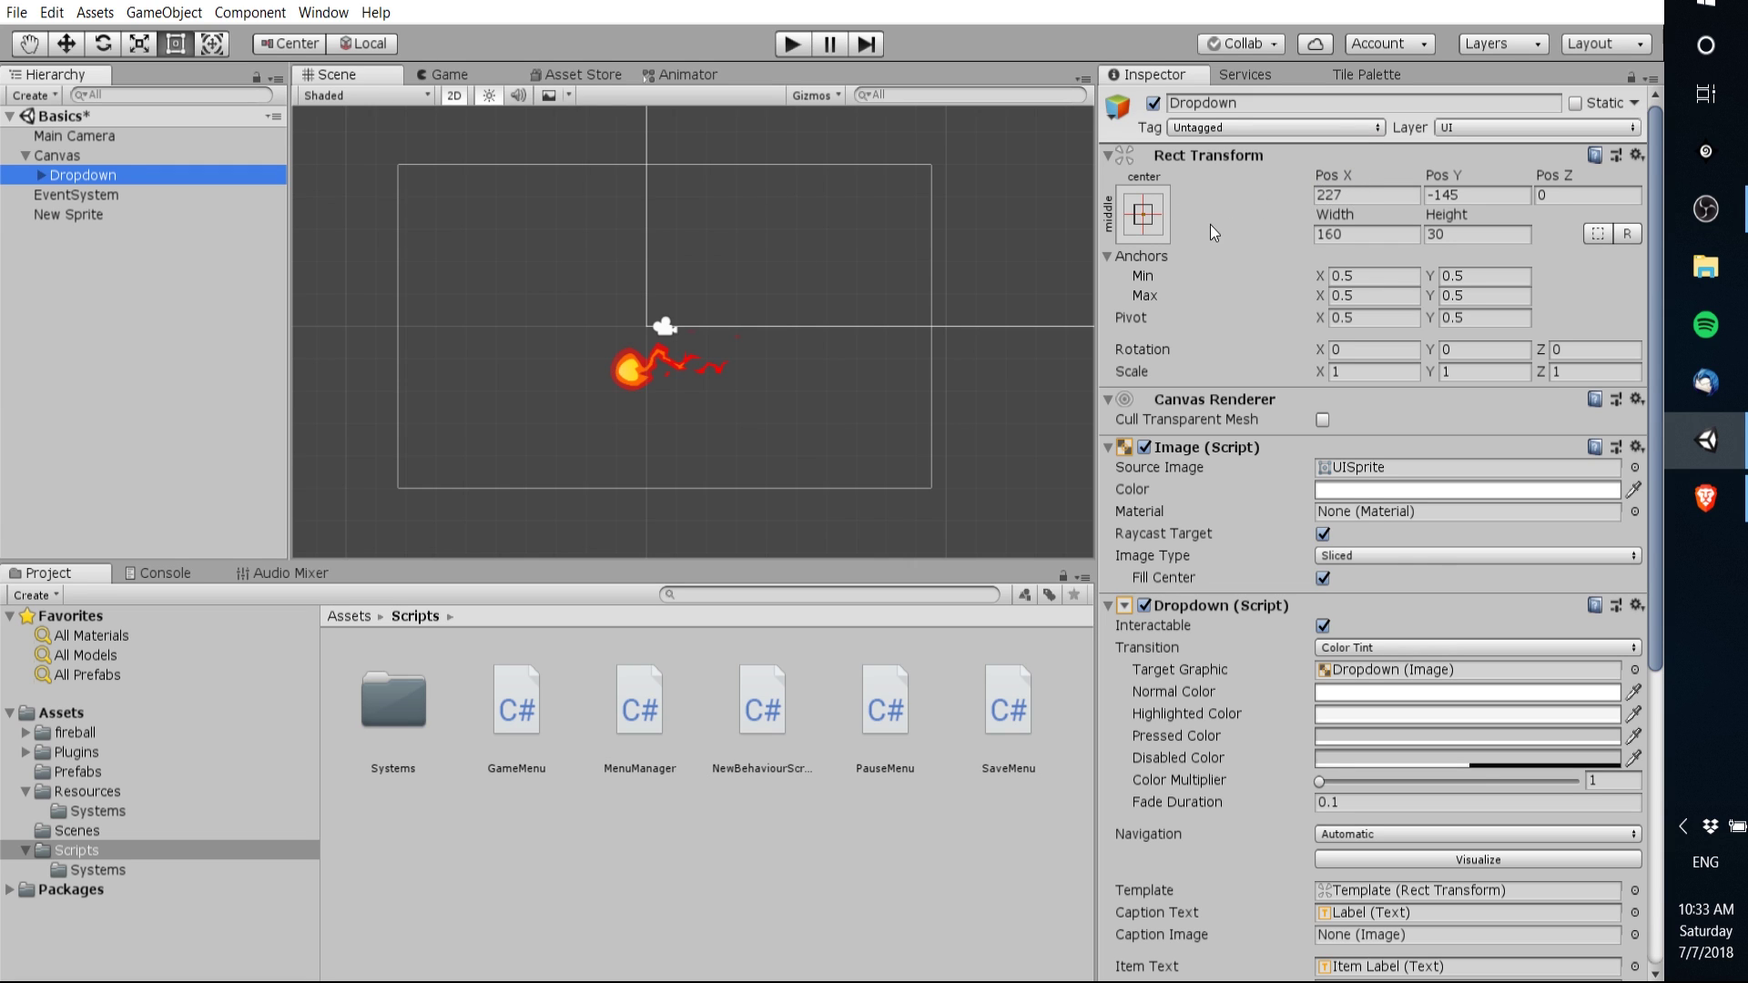
{"action": "left_click", "coordinate": [191, 217]}
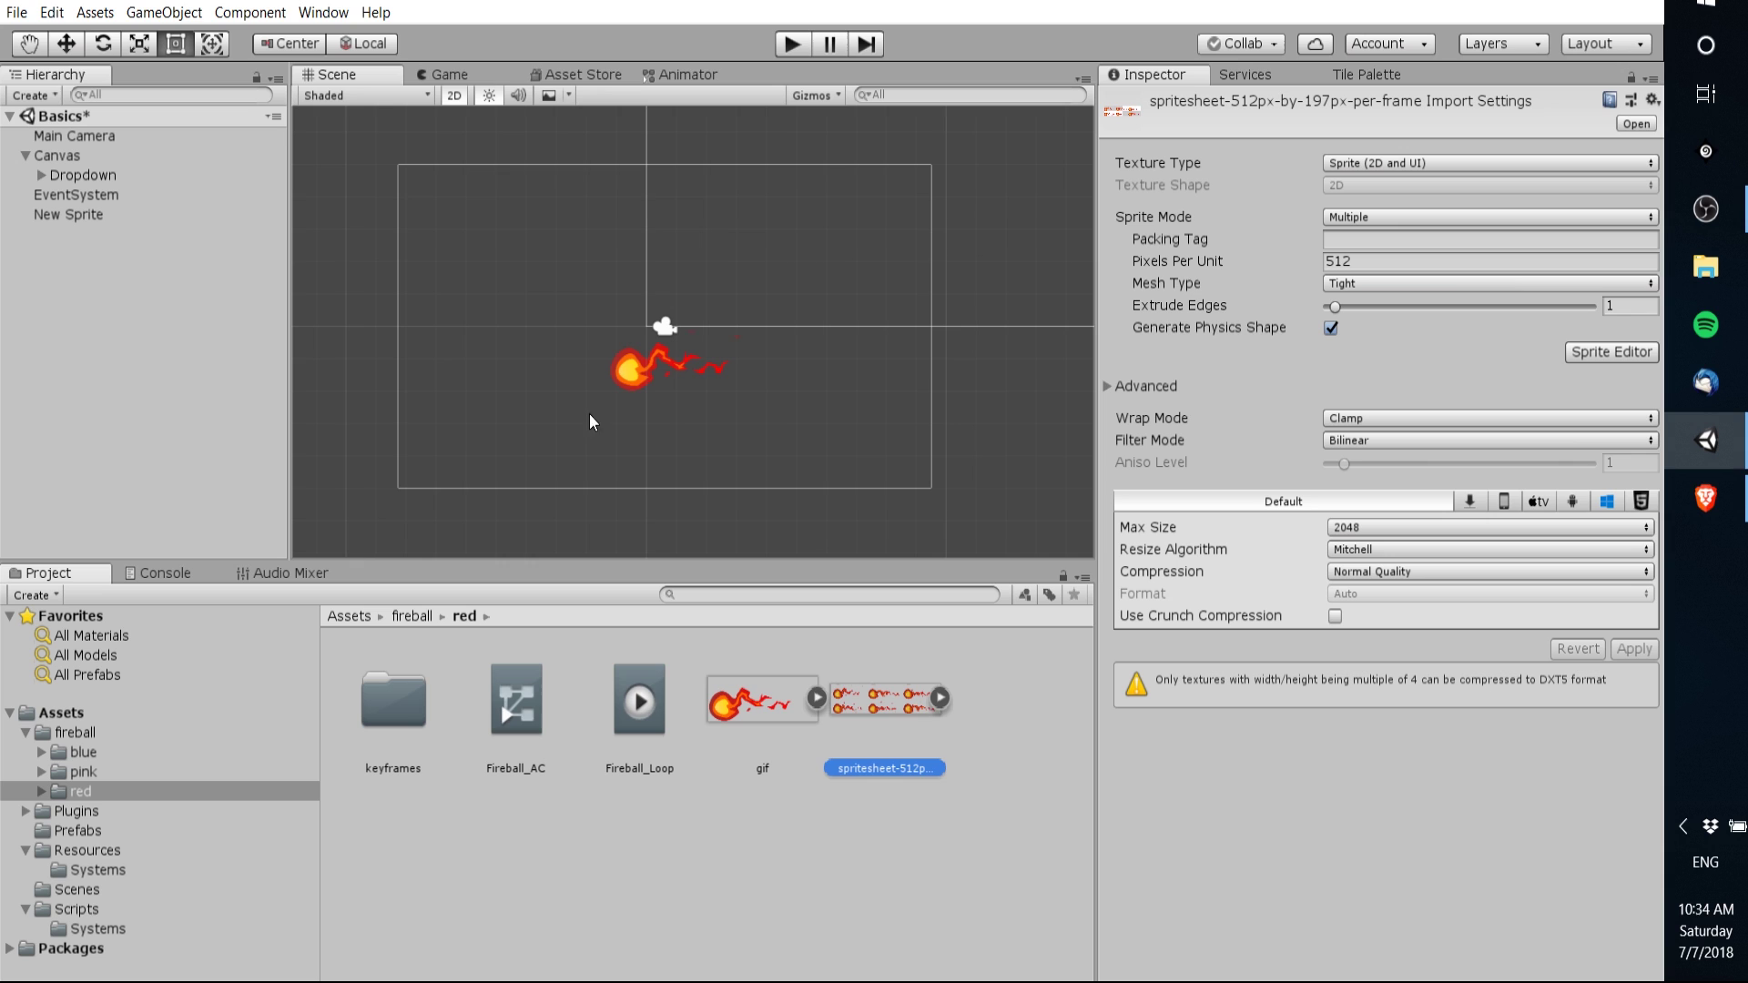
{"action": "scroll", "coordinate": [671, 322], "scroll_direction": "up", "scroll_amount": 2}
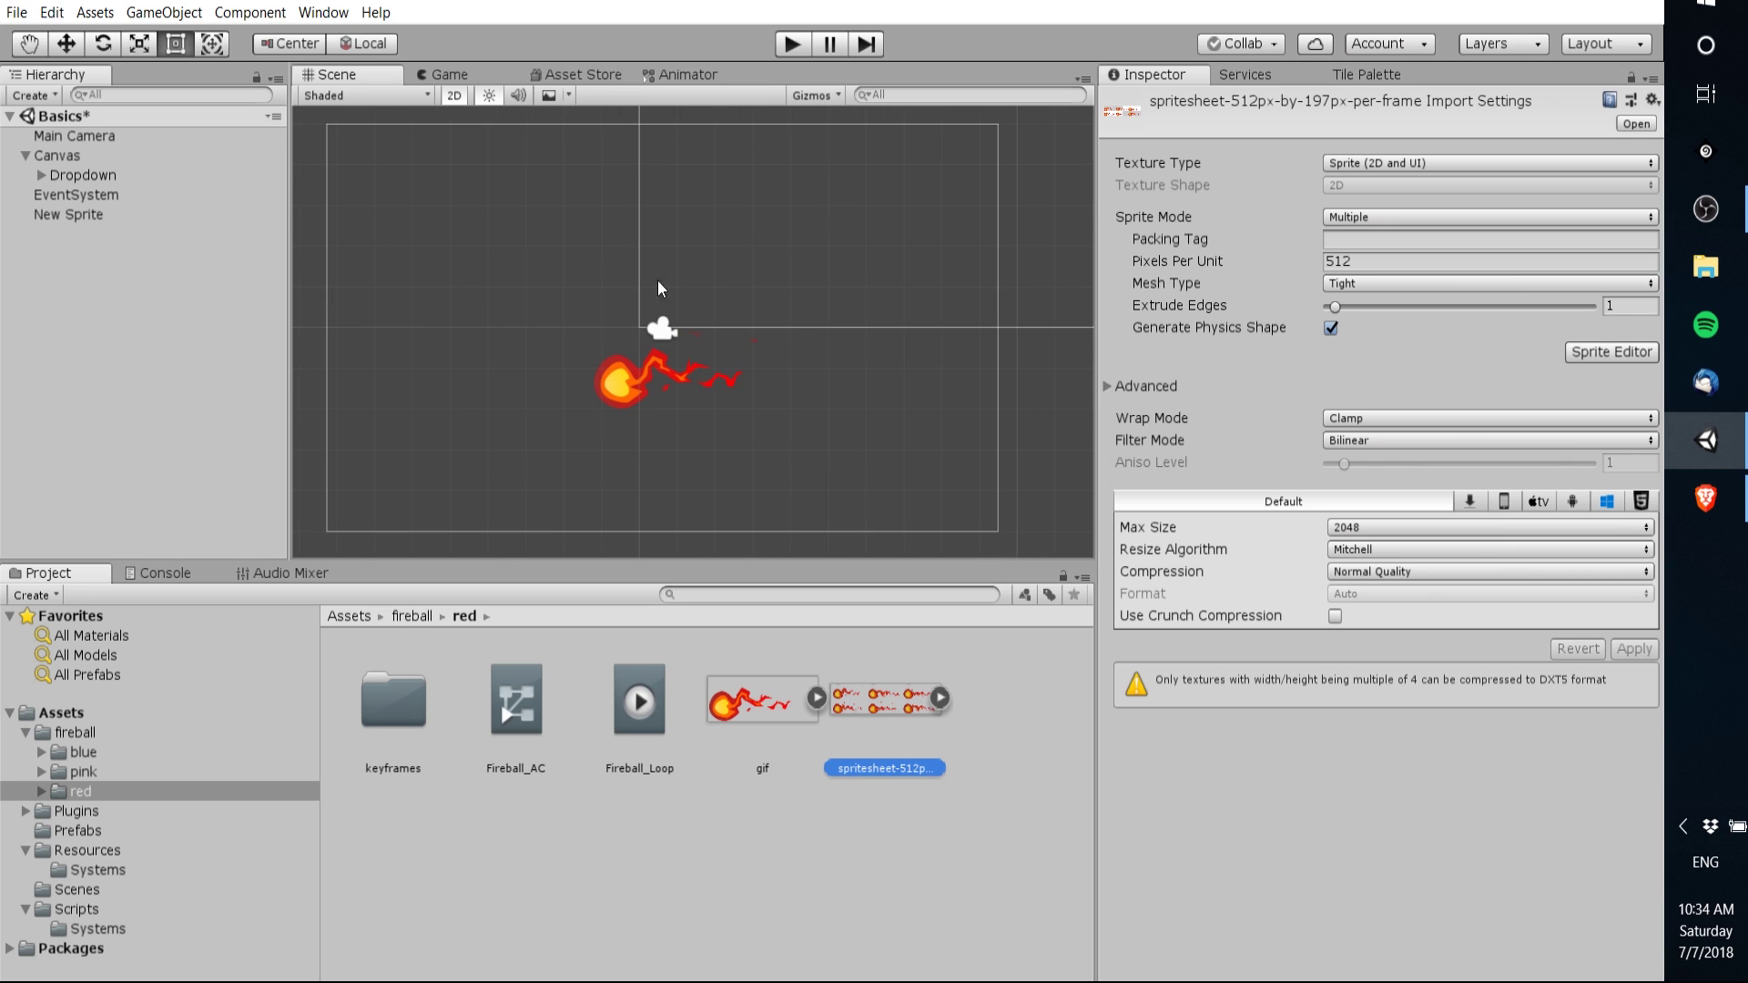
- Preview the selected Dropdown in the Game view and check its aspect ratio options
{"action": "left_click", "coordinate": [82, 174]}
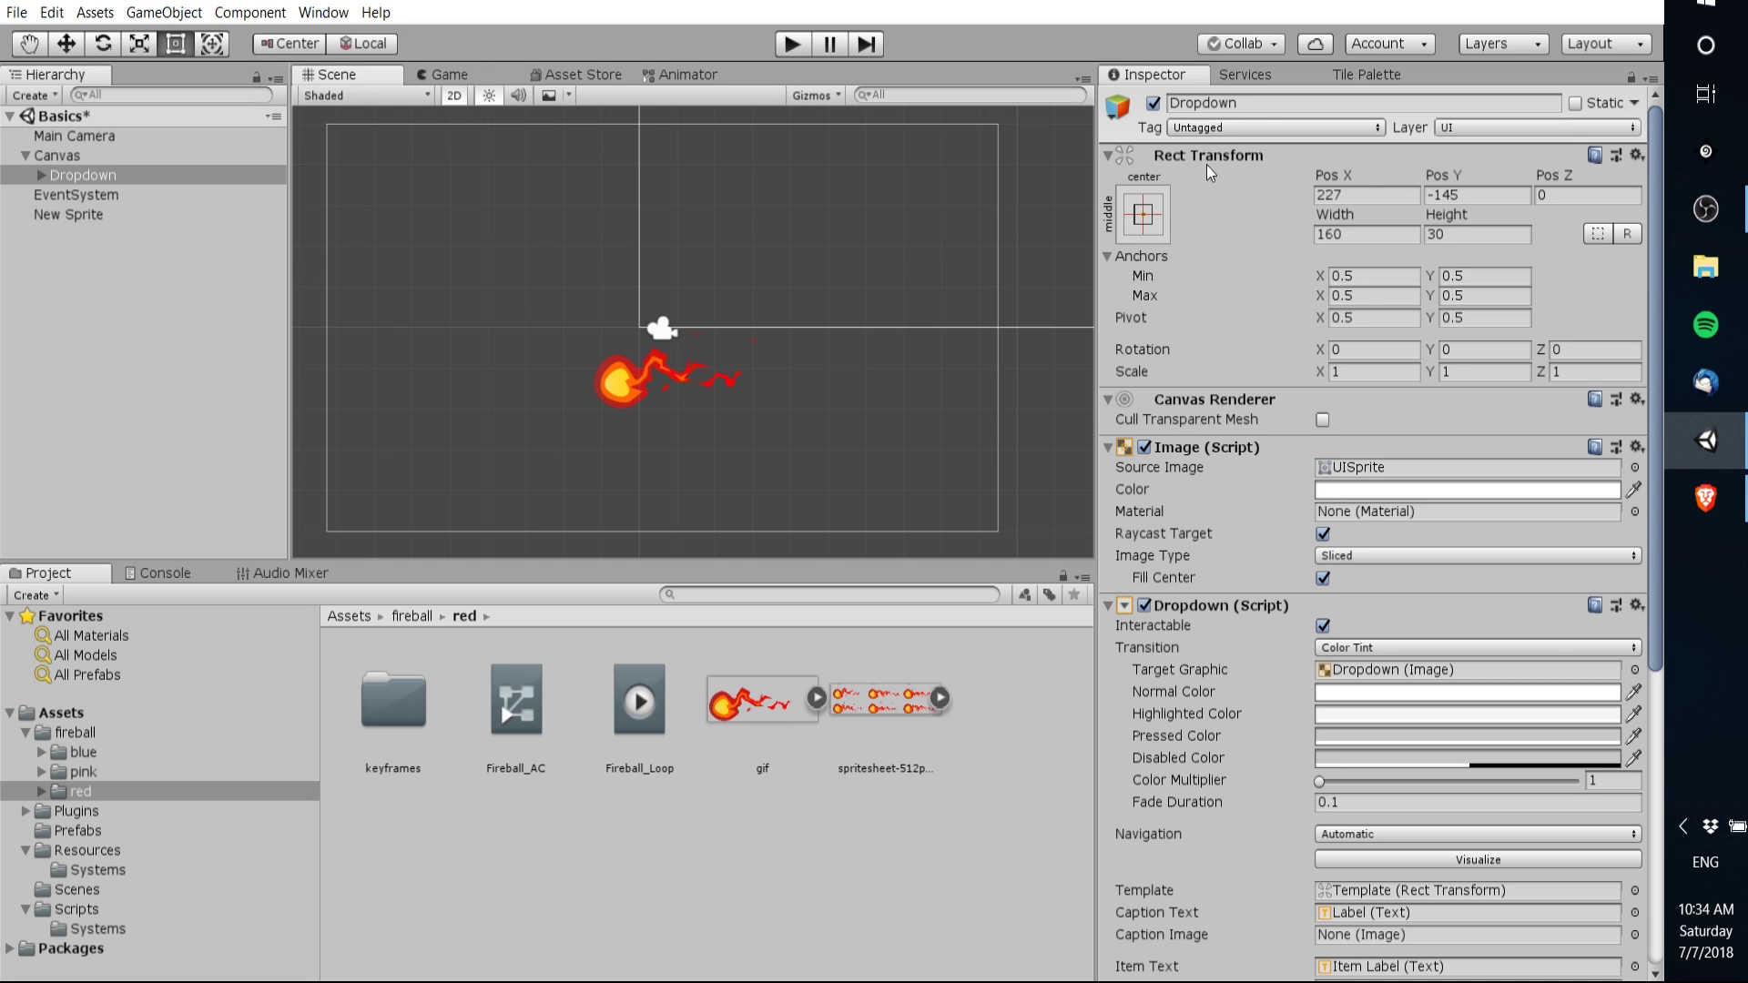
{"action": "left_click", "coordinate": [455, 74]}
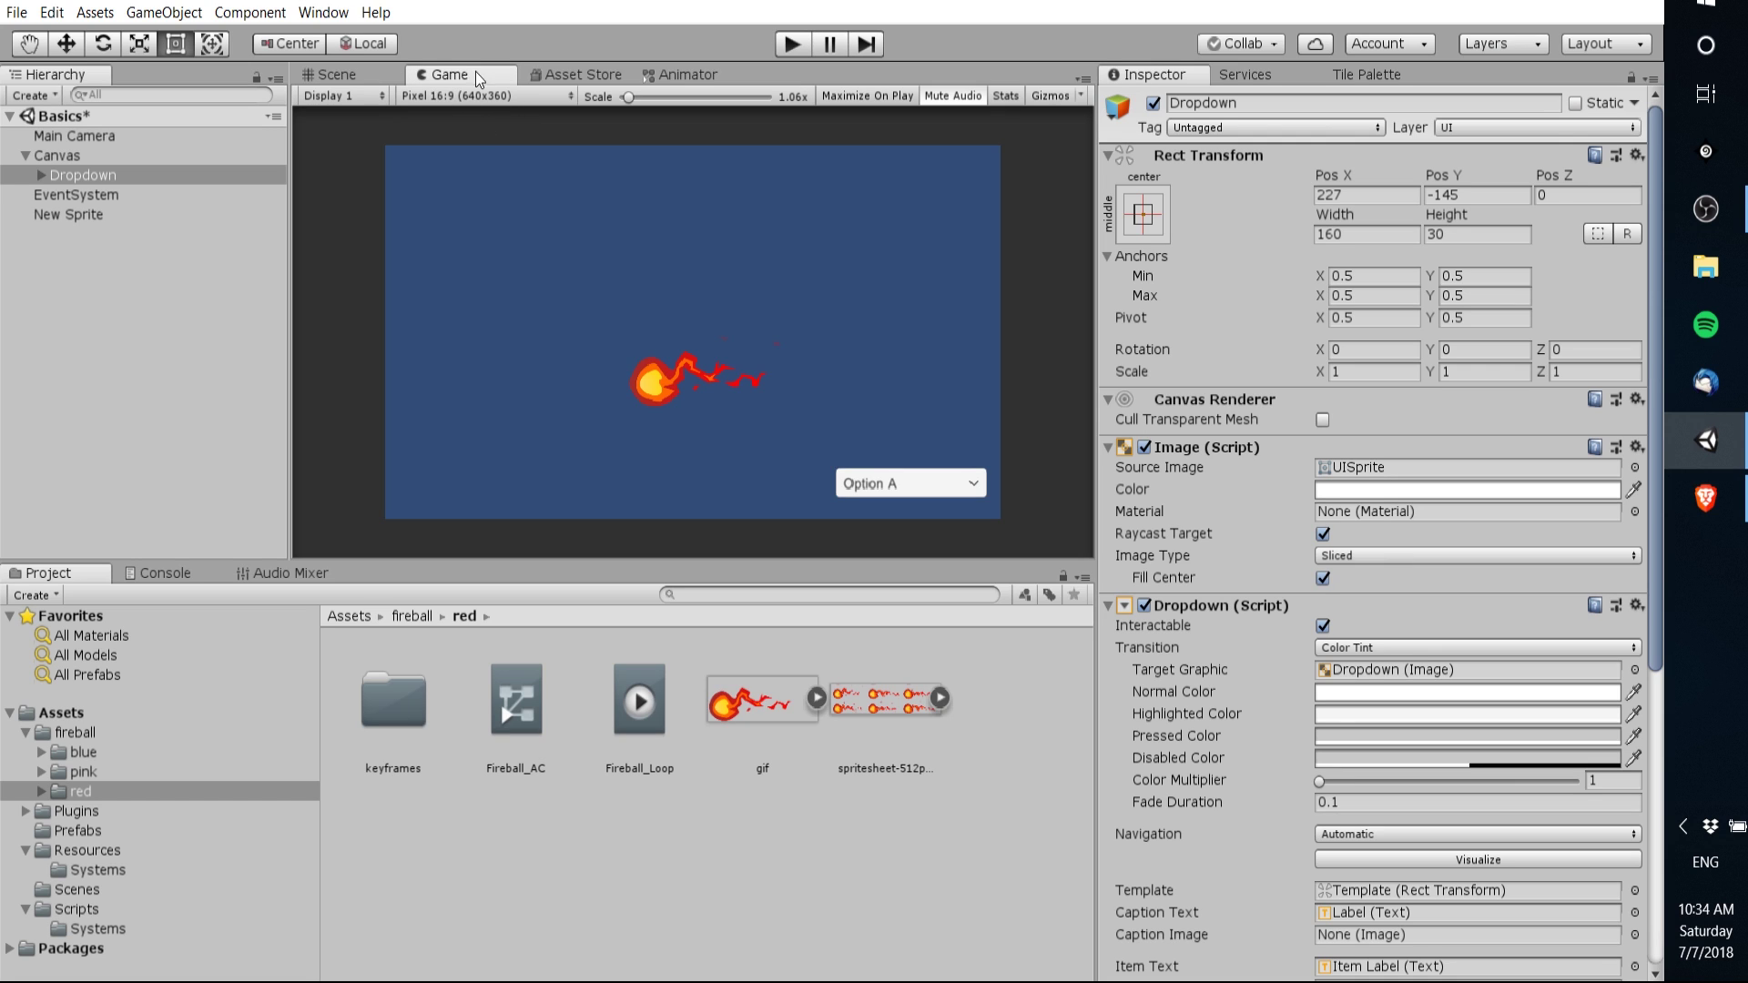
{"action": "left_click", "coordinate": [505, 94]}
- Undo a trial Width of 640, set the Dropdown's Pos X to 50, and bring up anchor presets
{"action": "left_click", "coordinate": [1387, 234]}
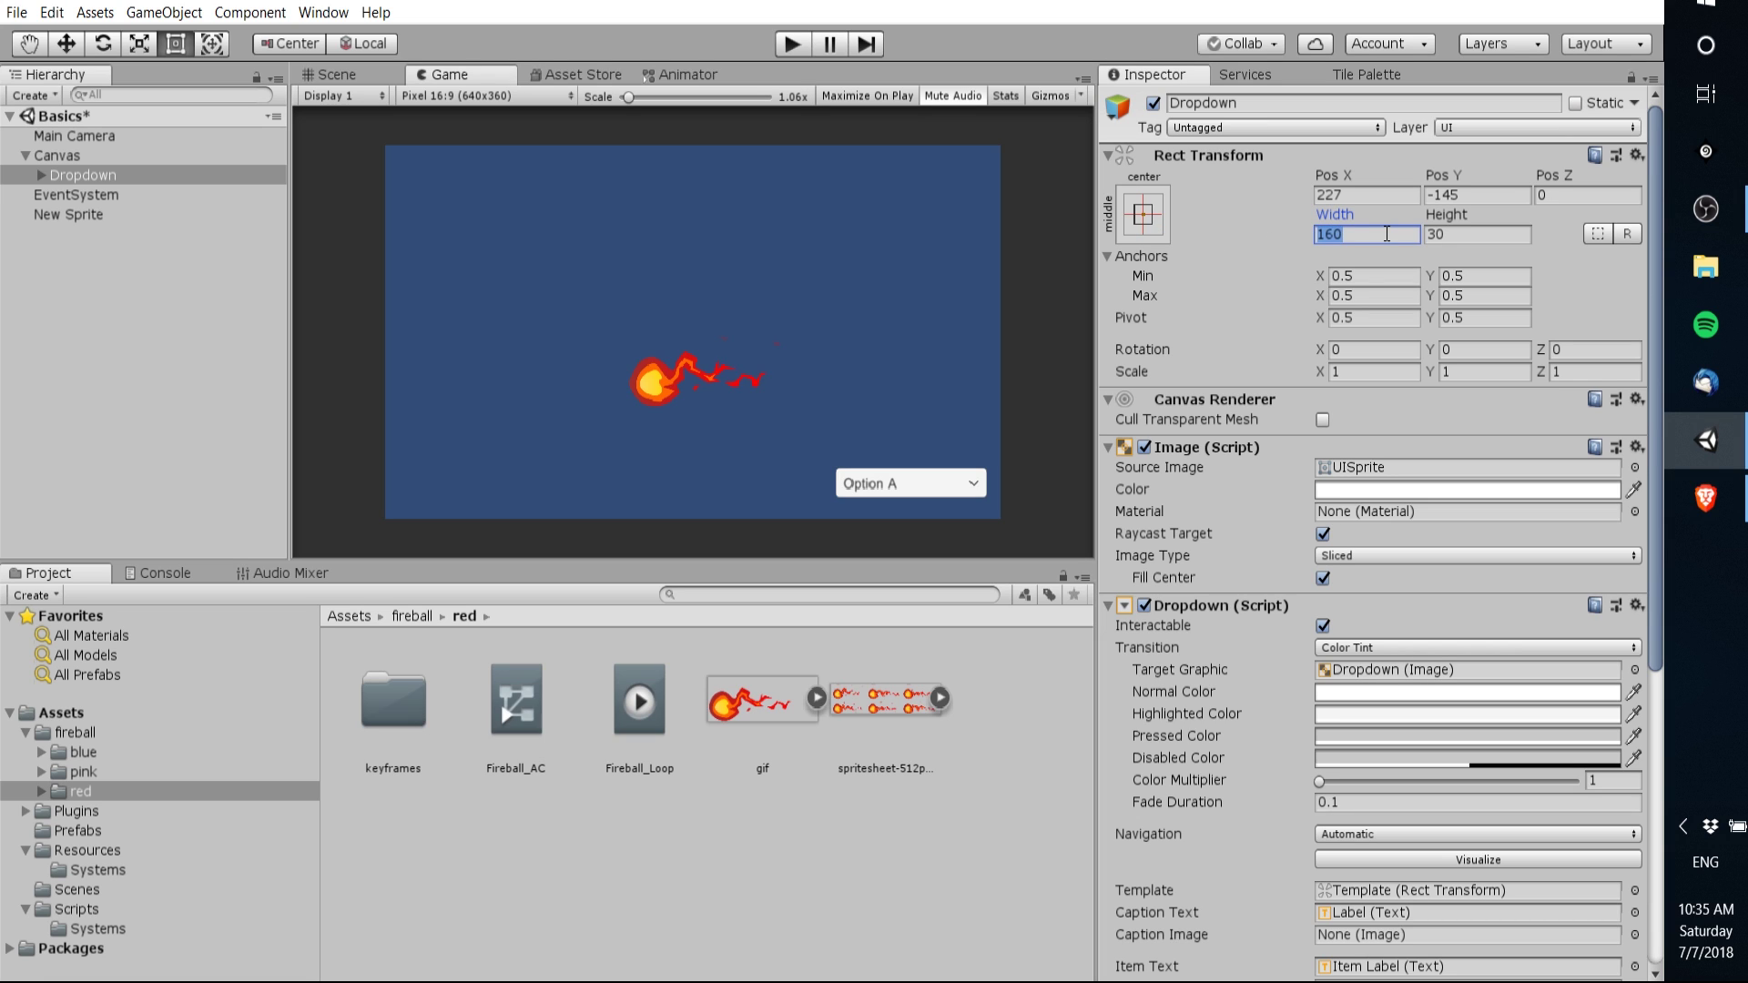
{"action": "type", "text": "640"}
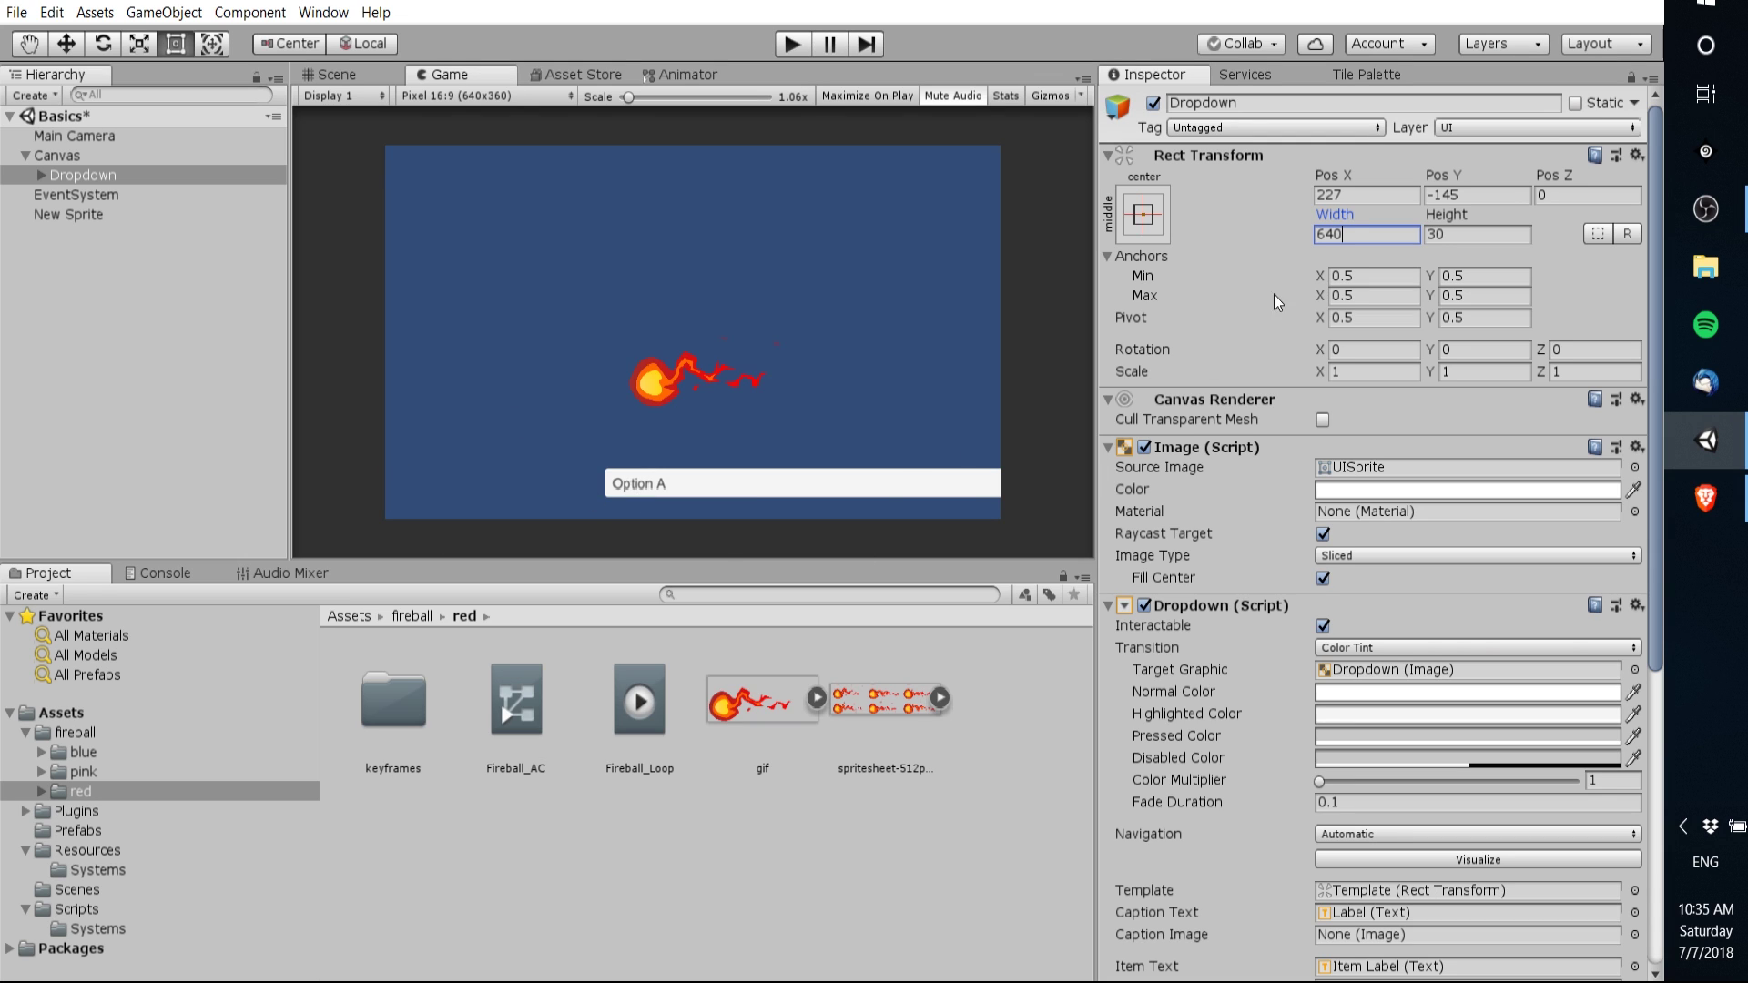
{"action": "key", "text": "ctrl+z"}
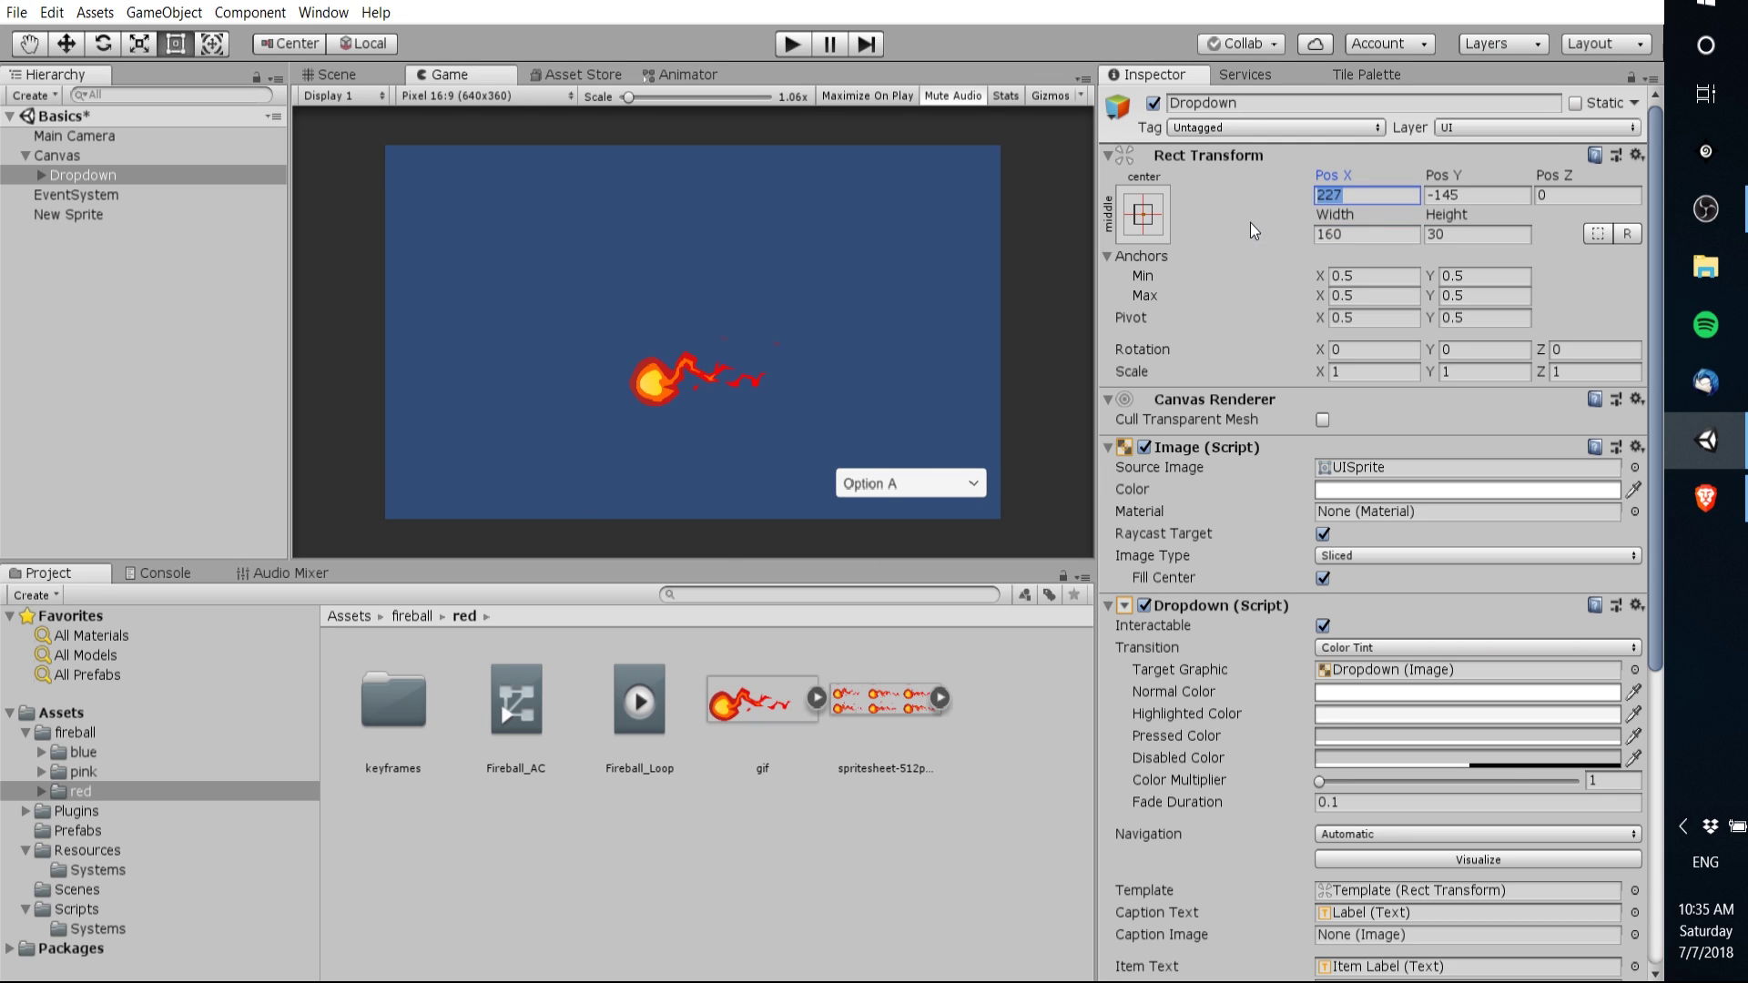
{"action": "type", "text": "50"}
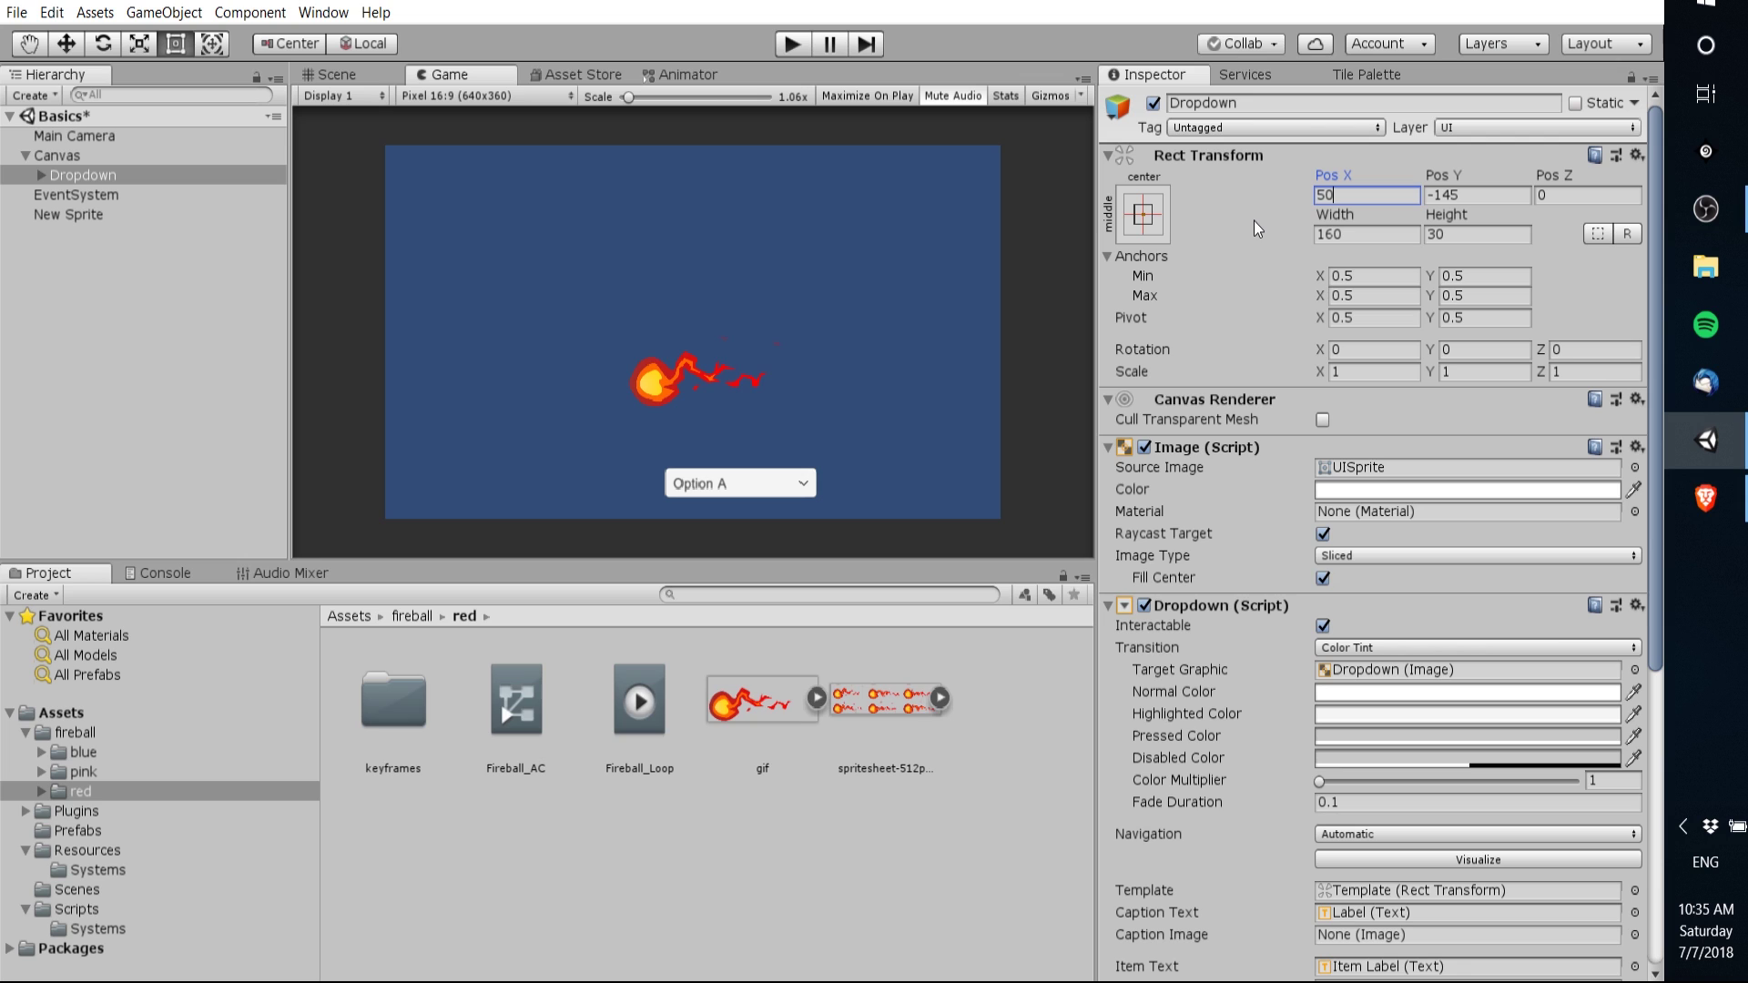
{"action": "left_click", "coordinate": [1145, 219]}
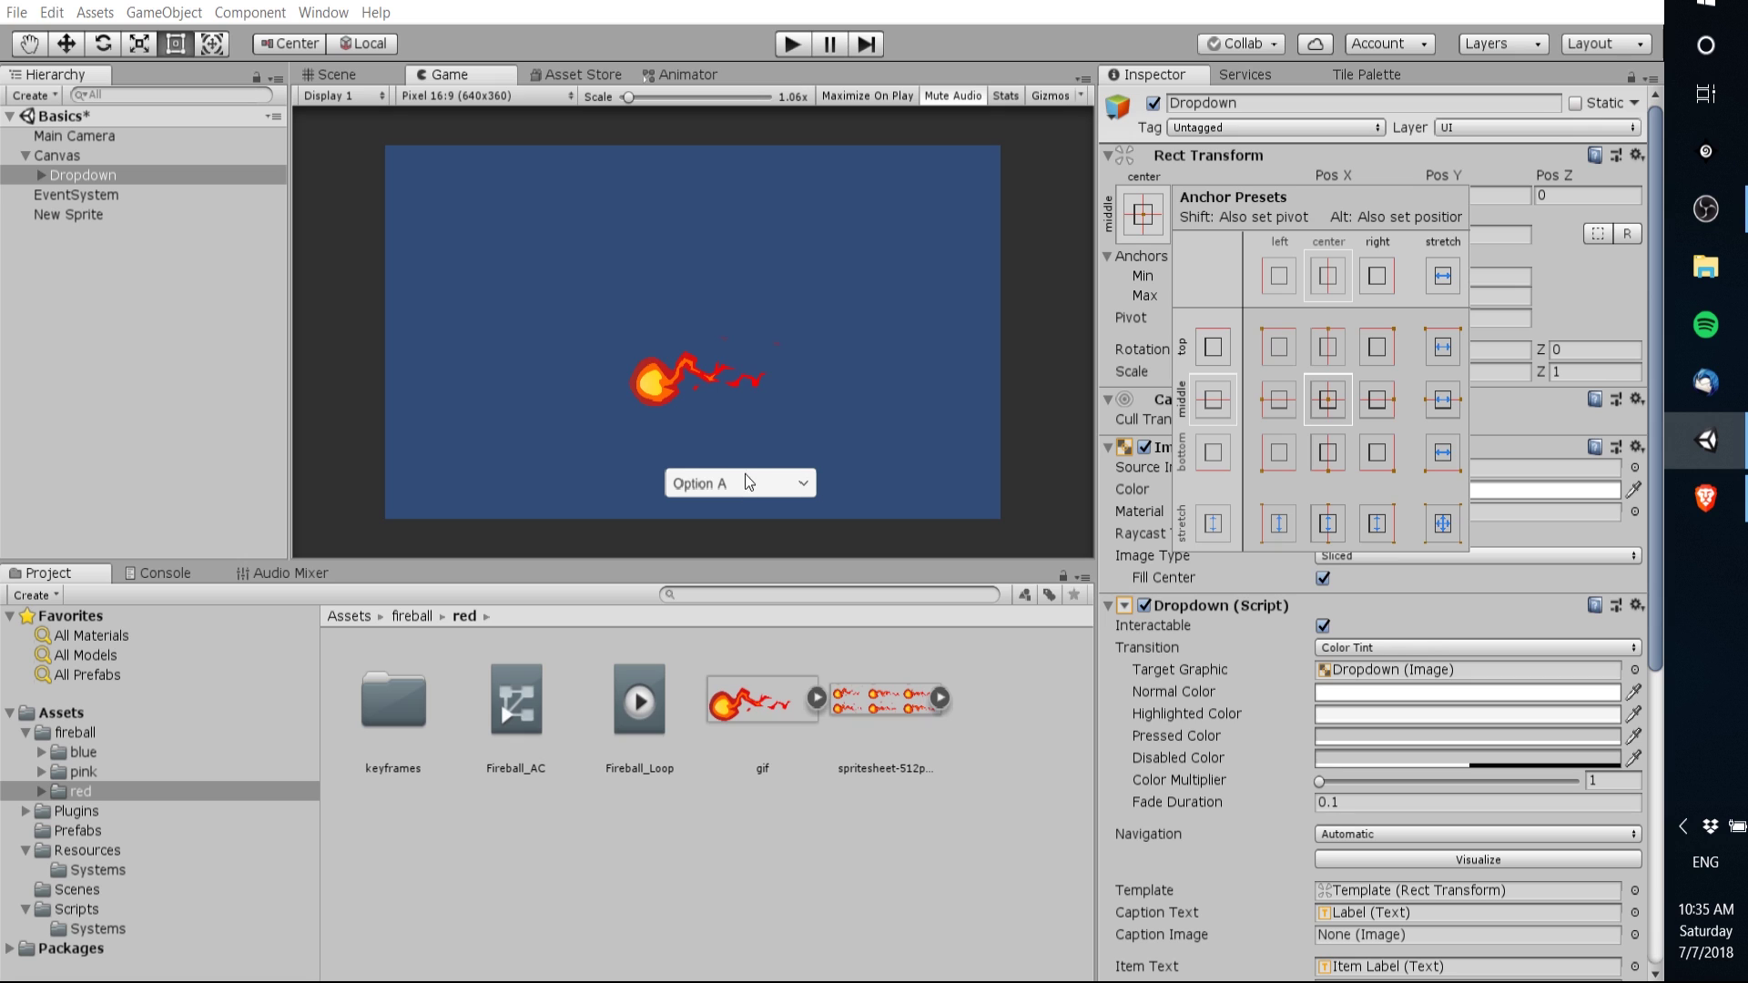
- Close the anchor presets, save the Basics scene, and return to the Scene view
{"action": "left_click", "coordinate": [1211, 165]}
{"action": "left_click", "coordinate": [1140, 207]}
{"action": "key", "text": "ctrl+s"}
{"action": "left_click", "coordinate": [374, 73]}
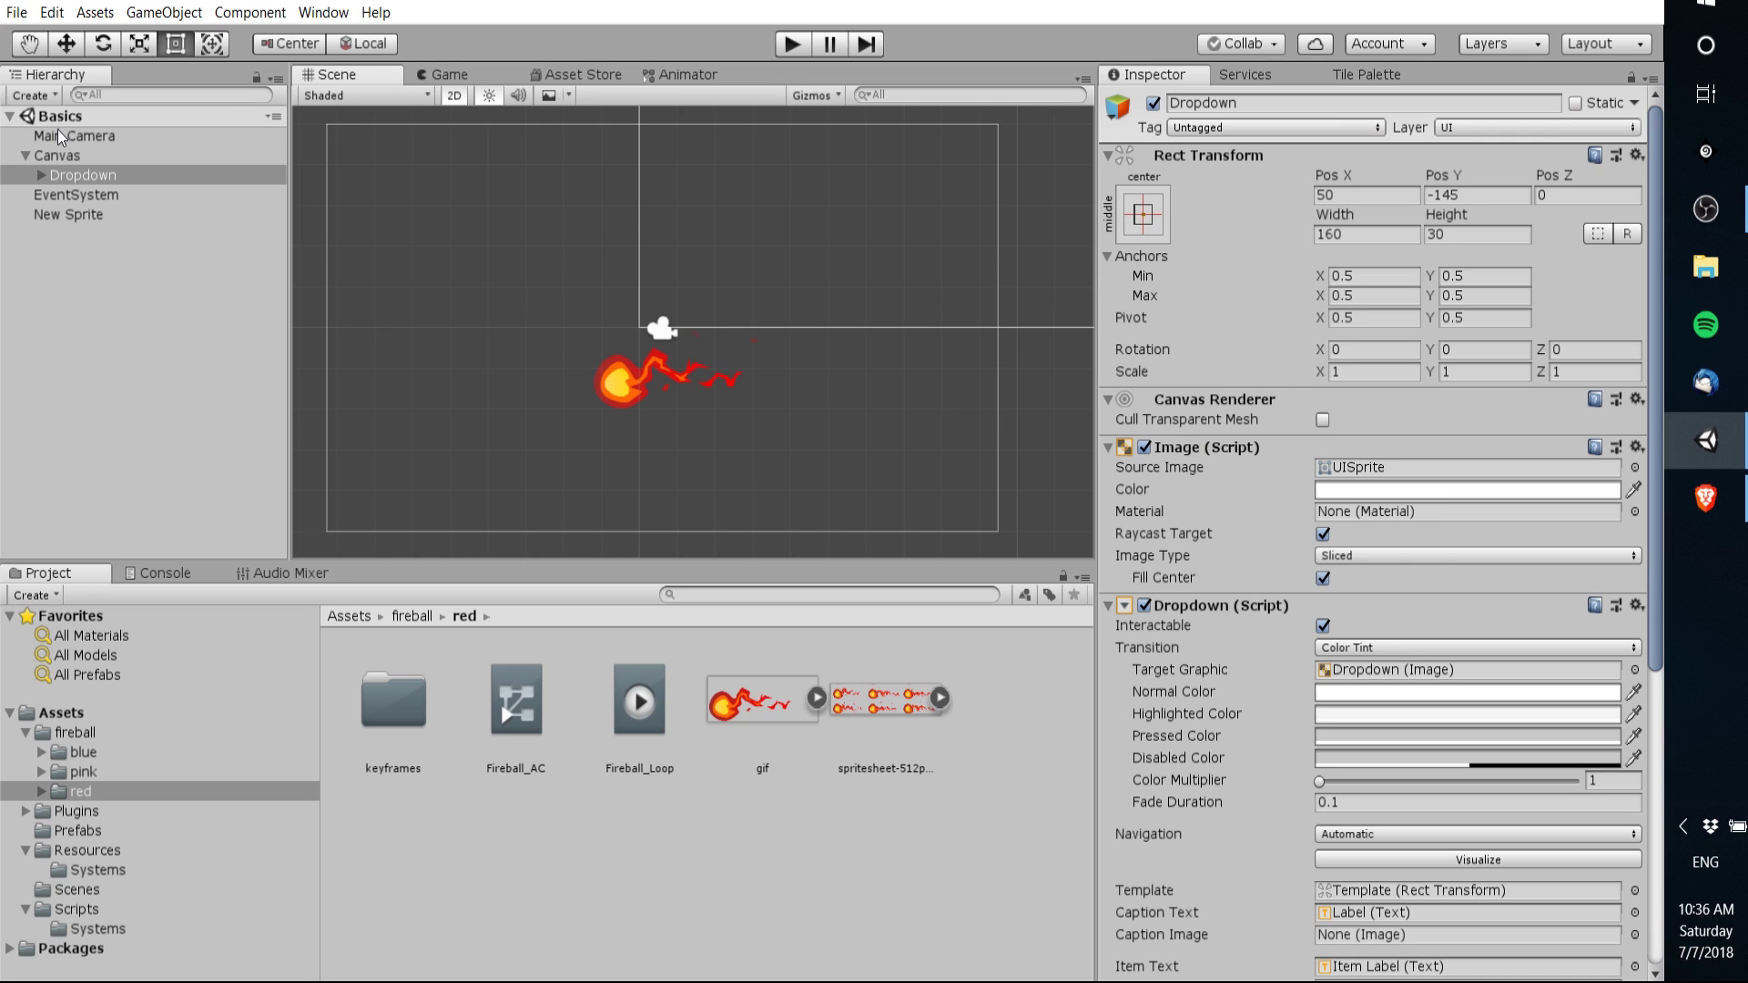
- Check the fireball sprite and Dropdown, leaving the sprite selected at X 1.35, Y -1, Z 0
{"action": "left_click", "coordinate": [83, 216]}
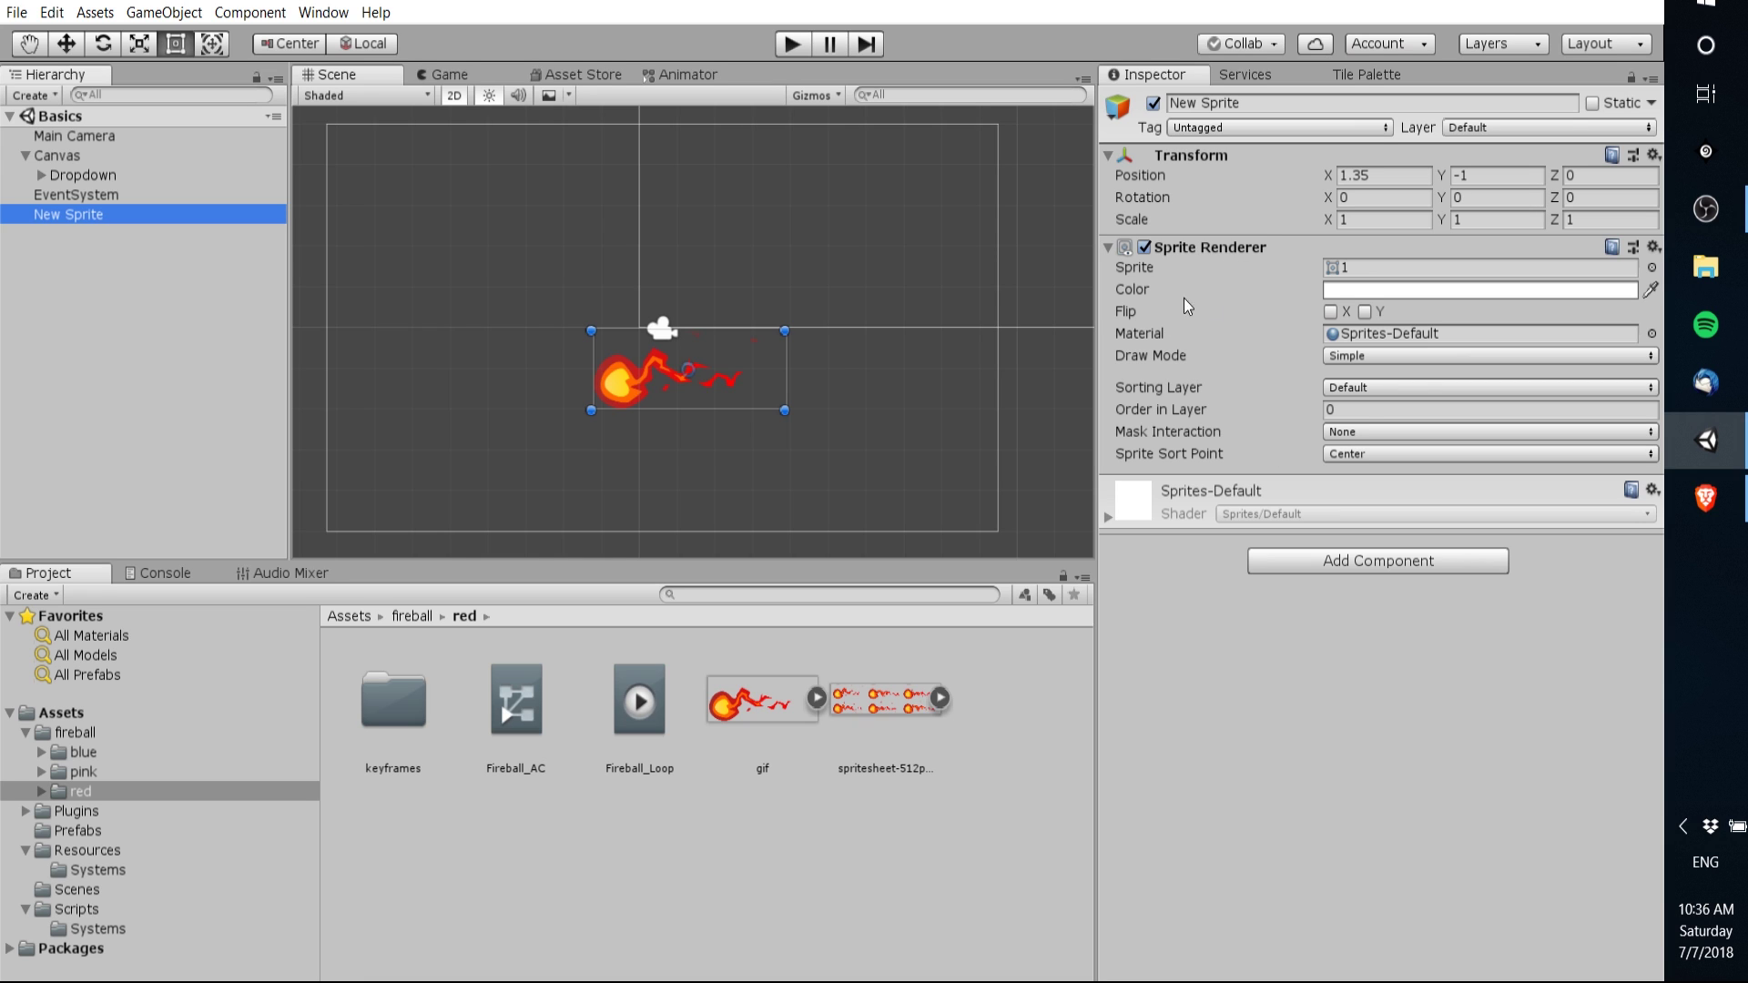
{"action": "left_click", "coordinate": [64, 177]}
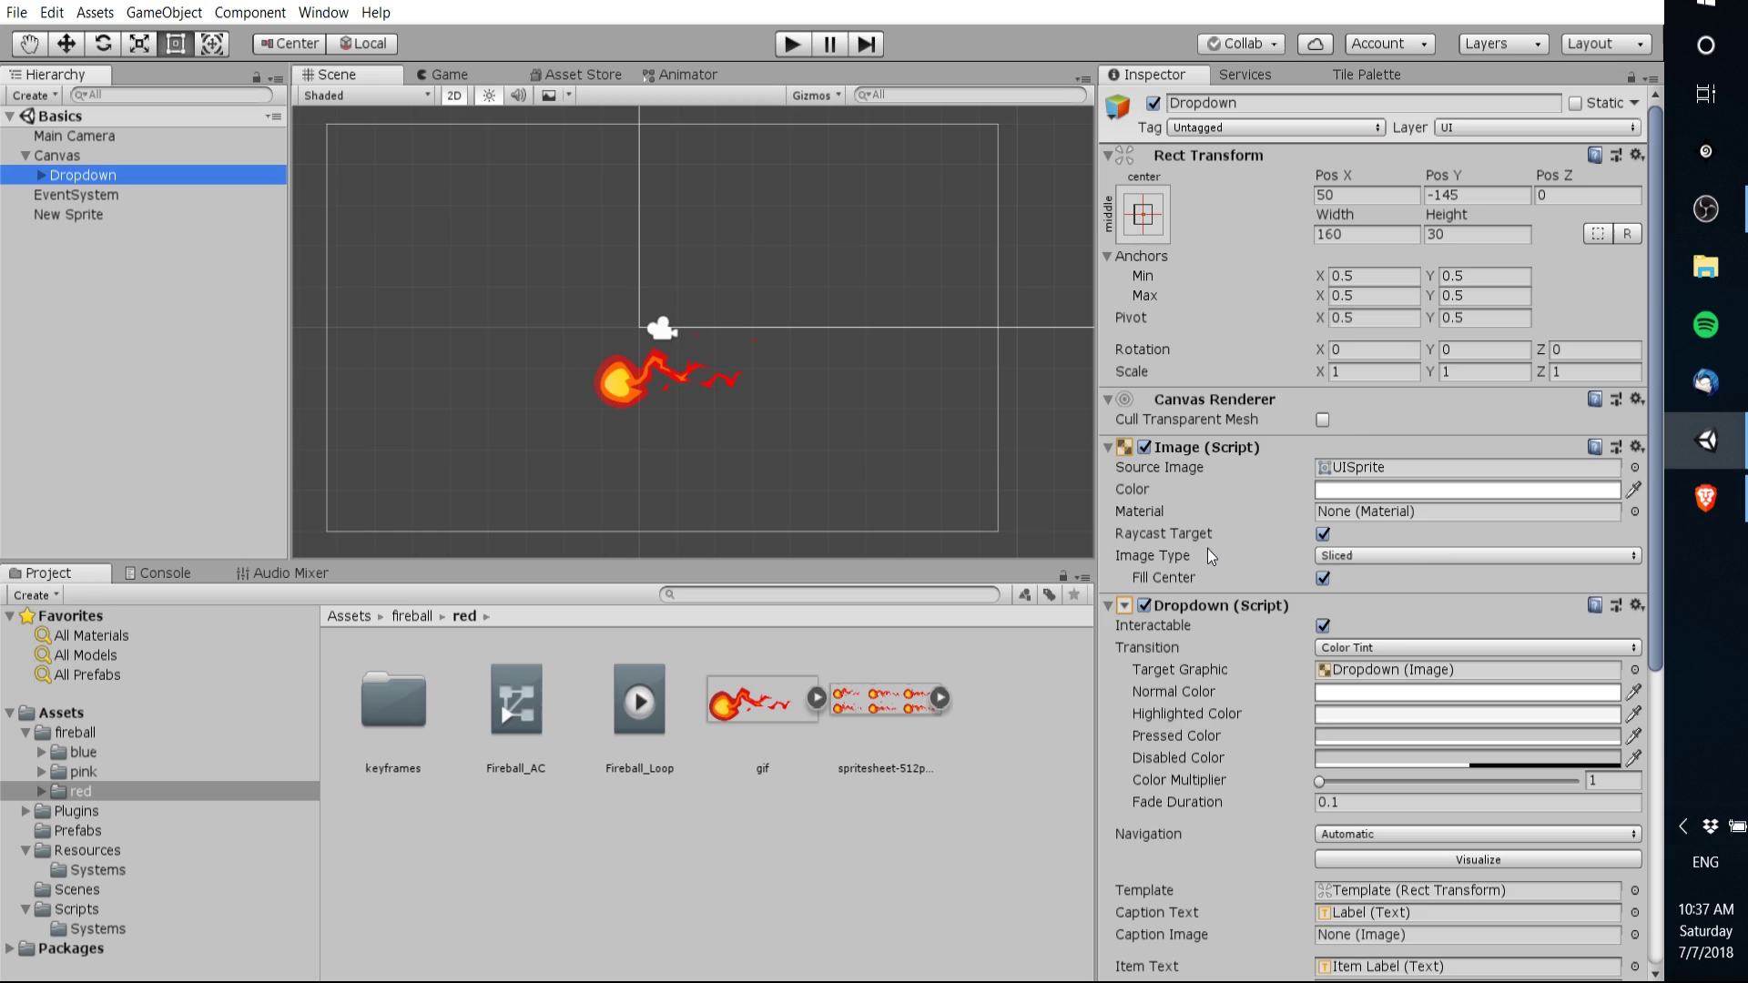
{"action": "key", "text": "ctrl+z"}
{"action": "scroll", "coordinate": [608, 282], "scroll_direction": "down", "scroll_amount": 2}
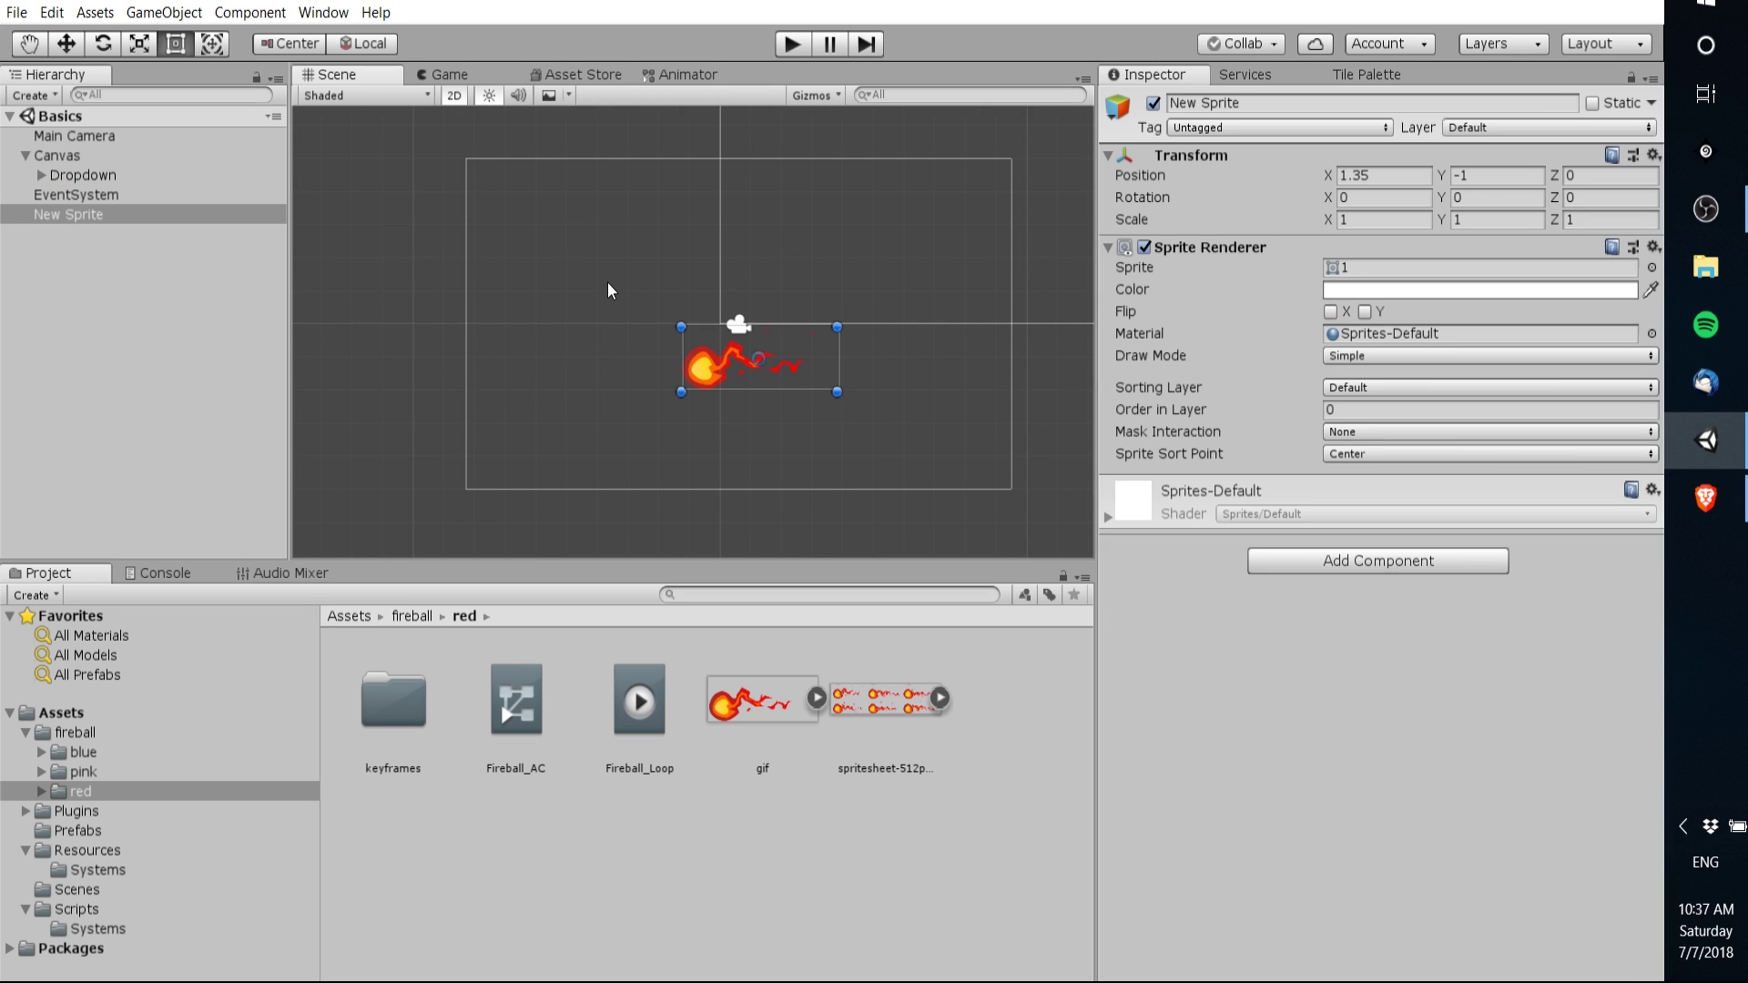